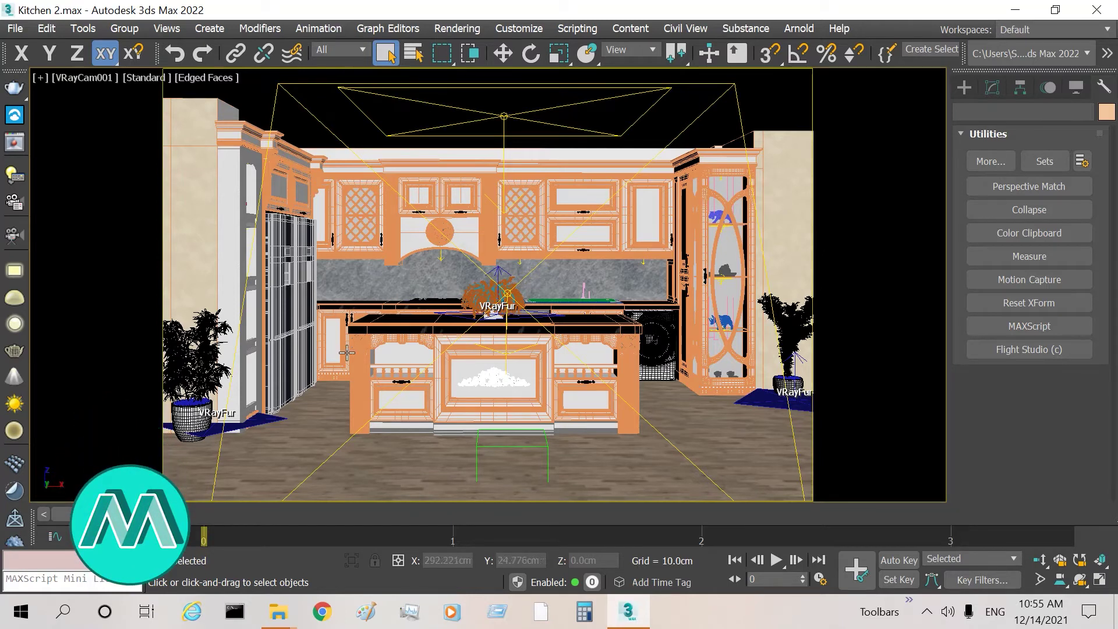
Step: Open the File menu over the loaded Kitchen 2 kitchen scene
{"action": "left_click", "coordinate": [15, 28]}
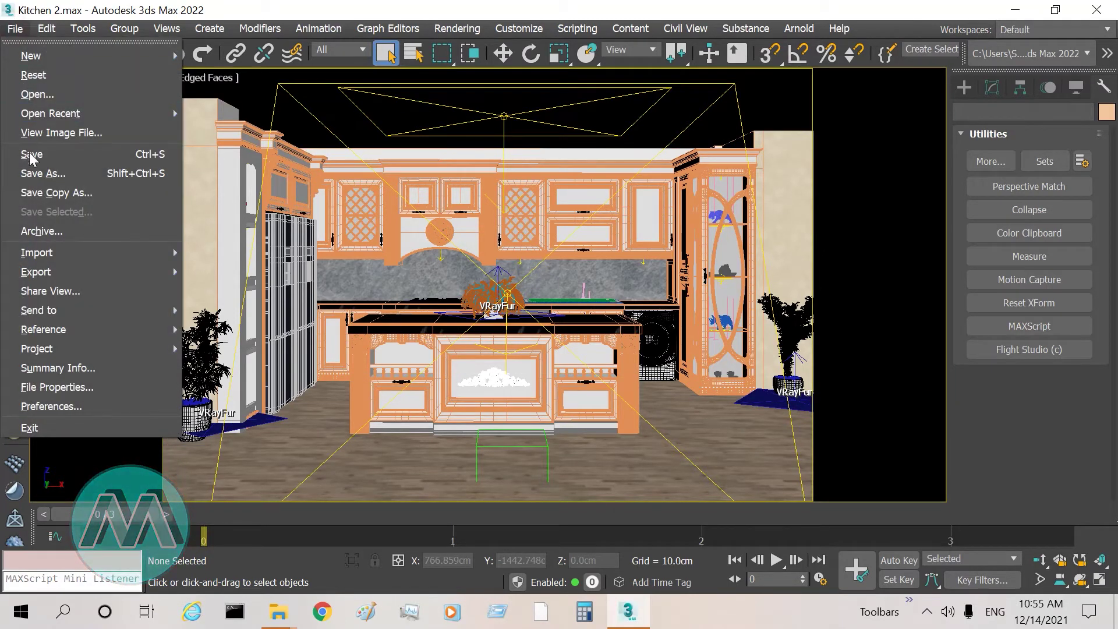
Step: Save the scene as Kitchen 2 (3ds Max format) into a new Desktop folder 'File 2'
{"action": "left_click", "coordinate": [33, 173]}
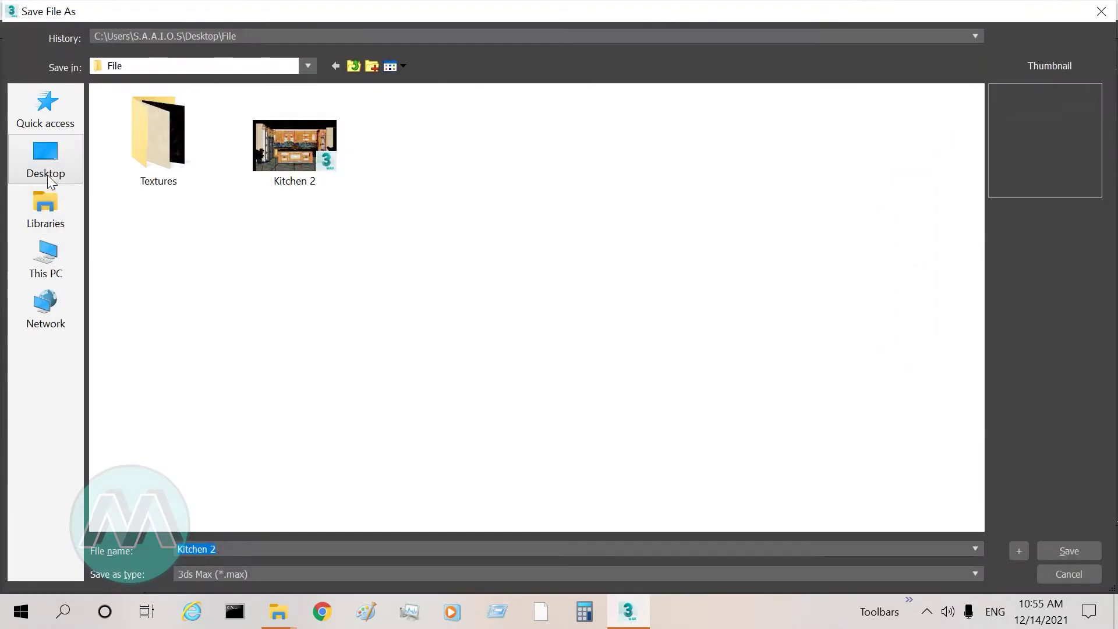
{"action": "left_click", "coordinate": [47, 173]}
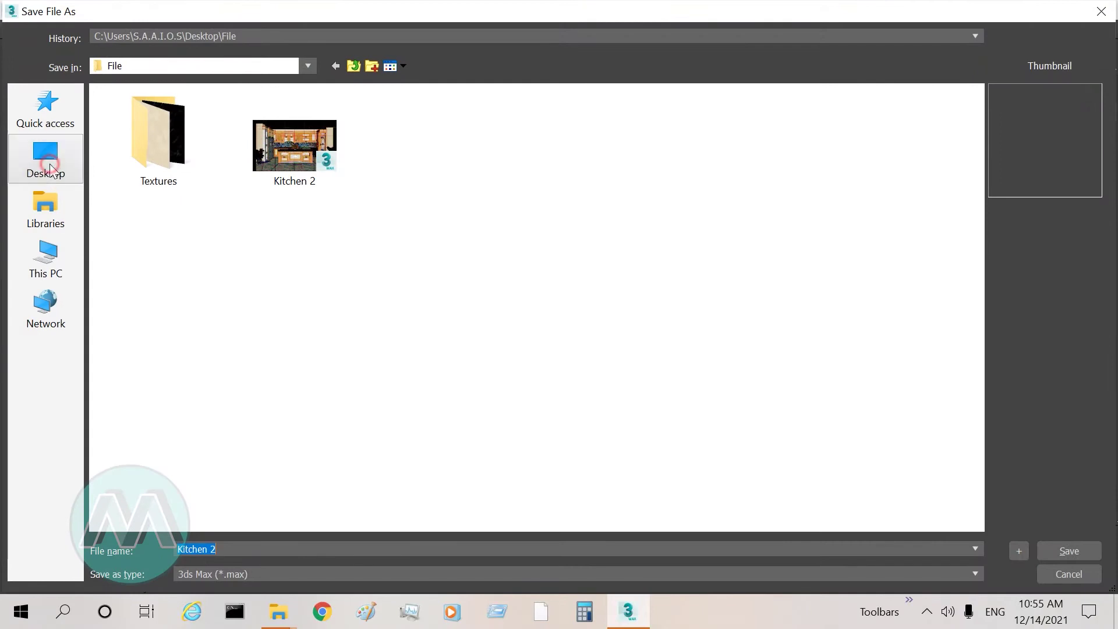
{"action": "left_click", "coordinate": [378, 66]}
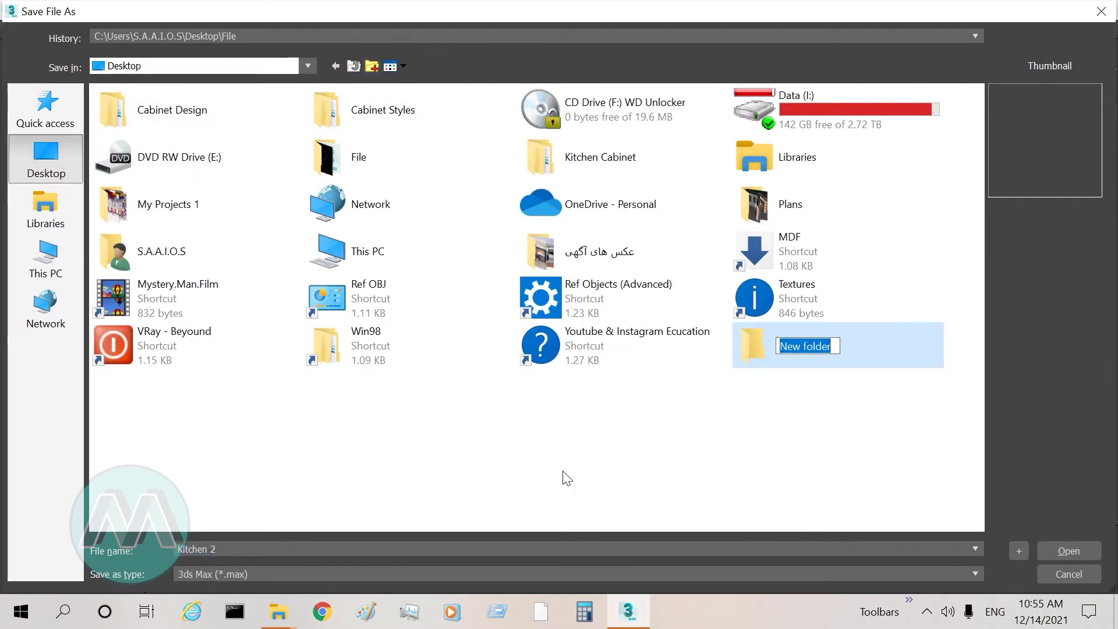
{"action": "type", "text": "File"}
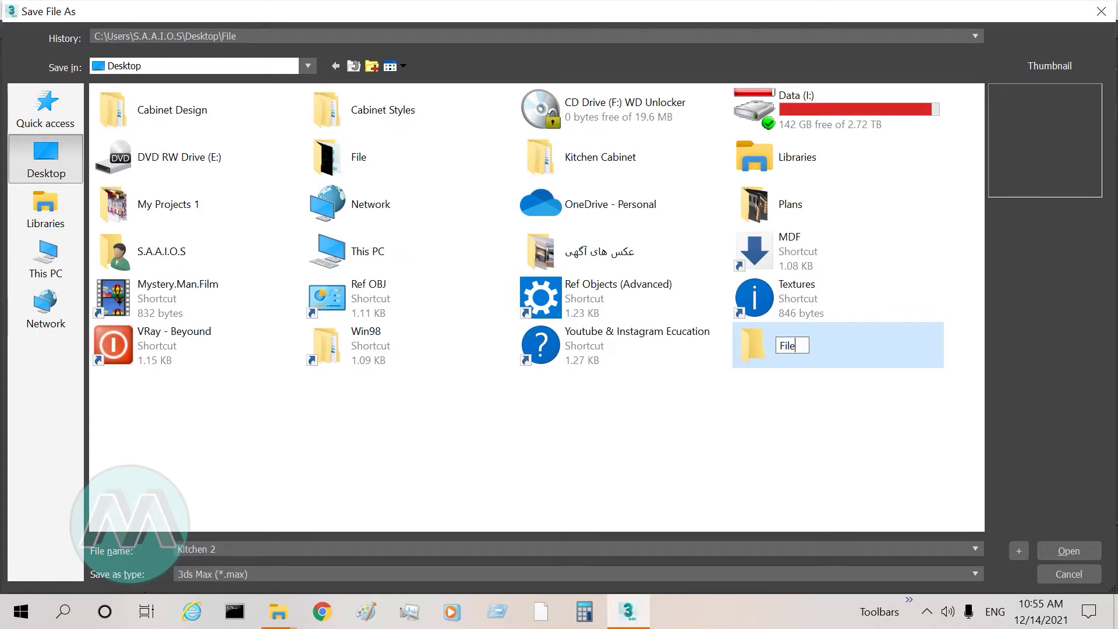
{"action": "type", "text": " 2"}
{"action": "key", "text": "Return"}
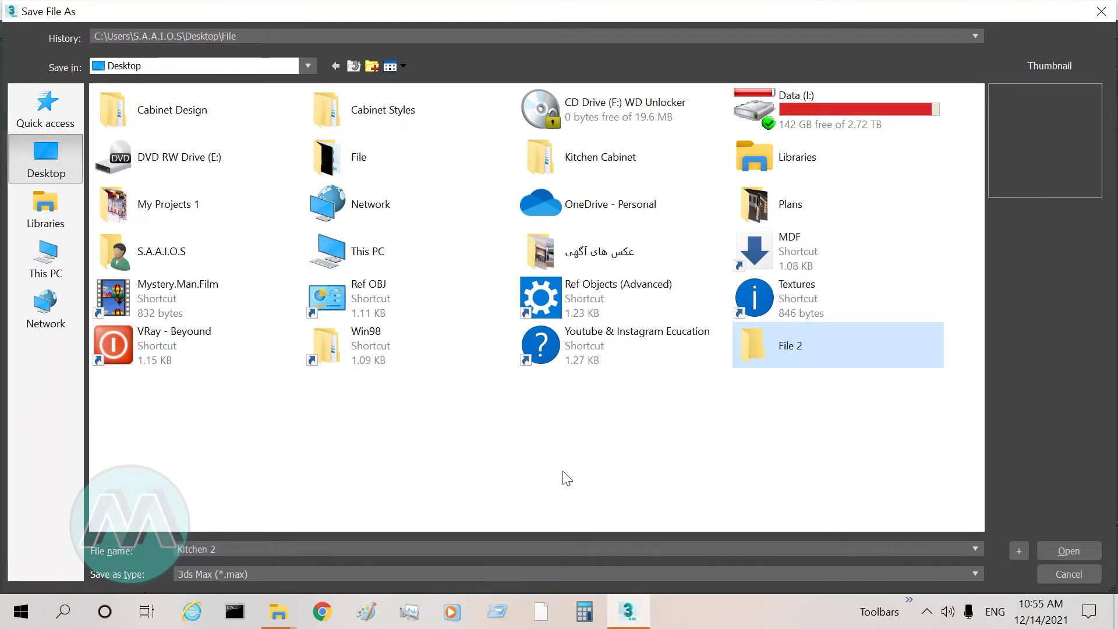
{"action": "key", "text": "Return"}
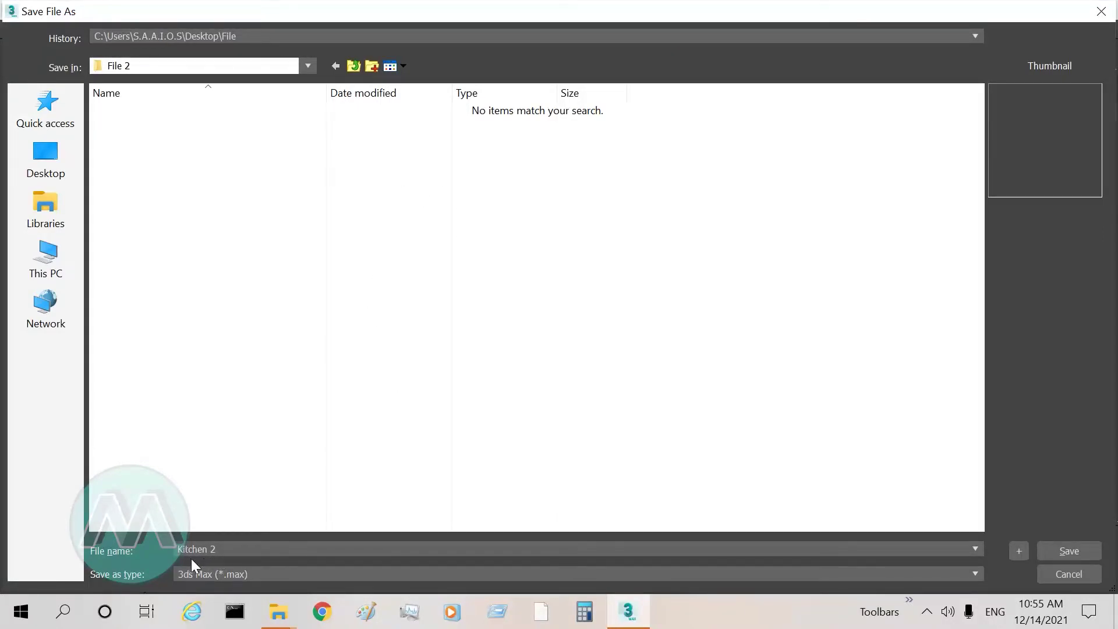
{"action": "left_click", "coordinate": [1068, 551]}
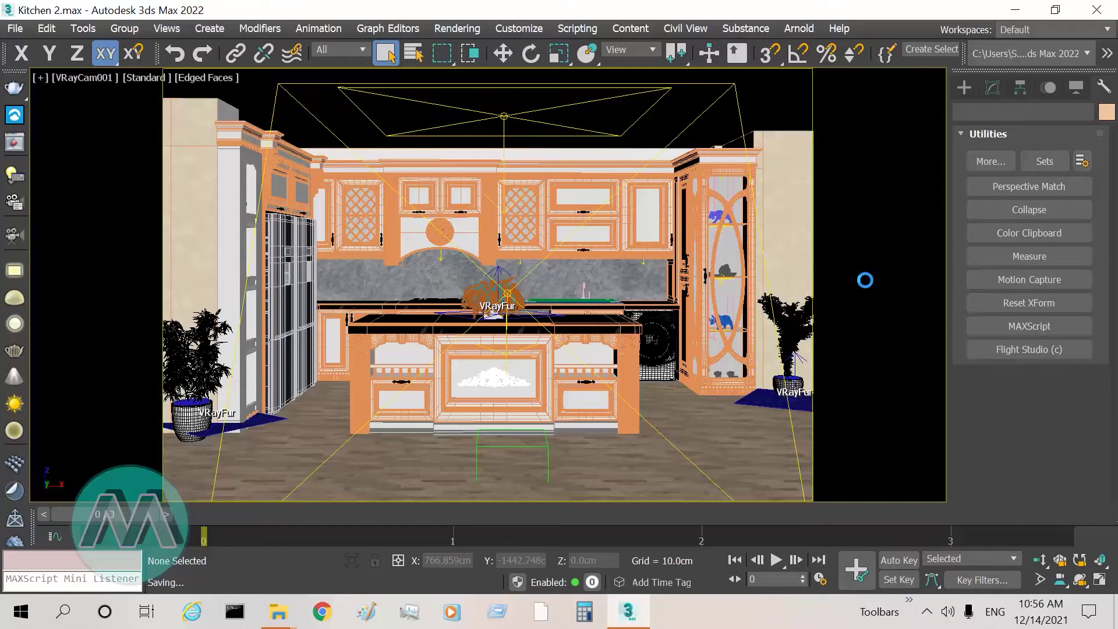
Step: Confirm in Explorer that Desktop\File 2 holds only Kitchen 2.max, then return to 3ds Max
{"action": "left_click", "coordinate": [1015, 12]}
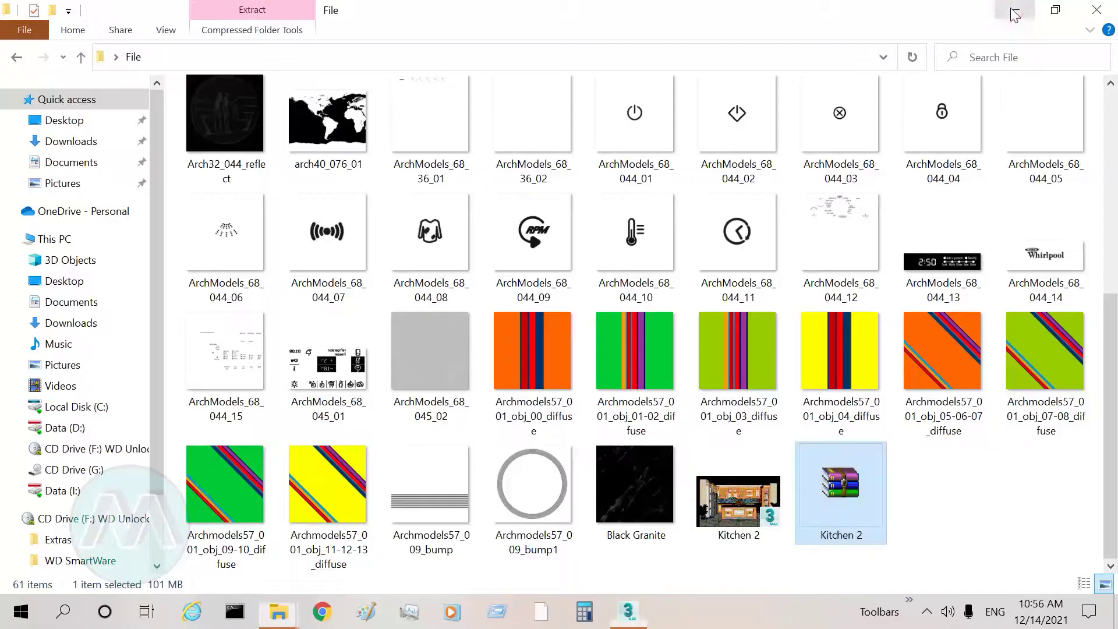
{"action": "left_click", "coordinate": [69, 121]}
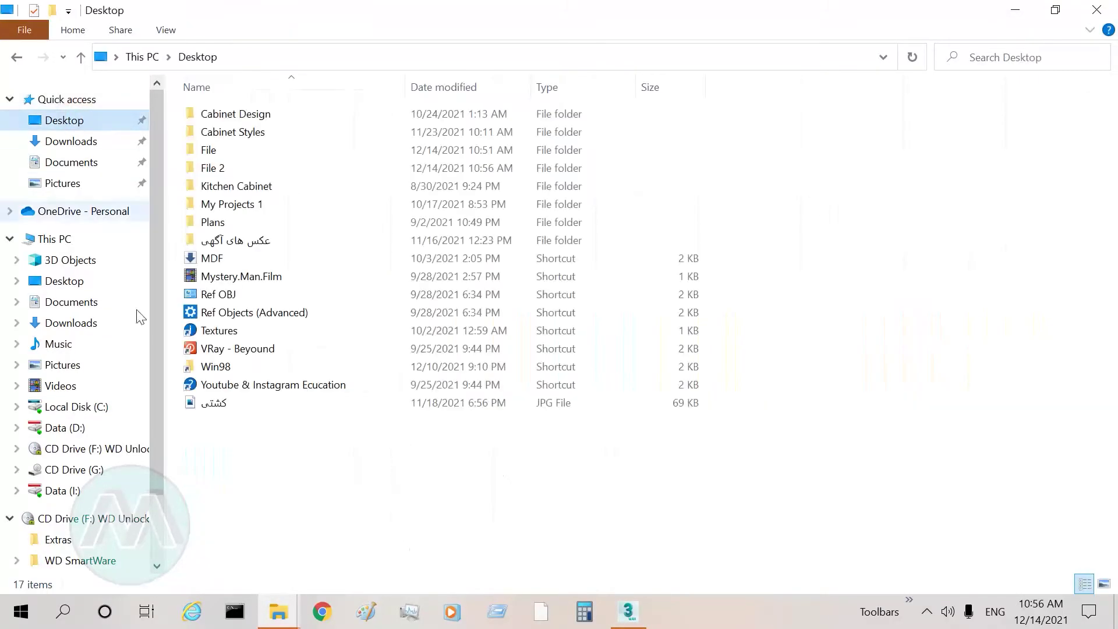
{"action": "double_click", "coordinate": [238, 169]}
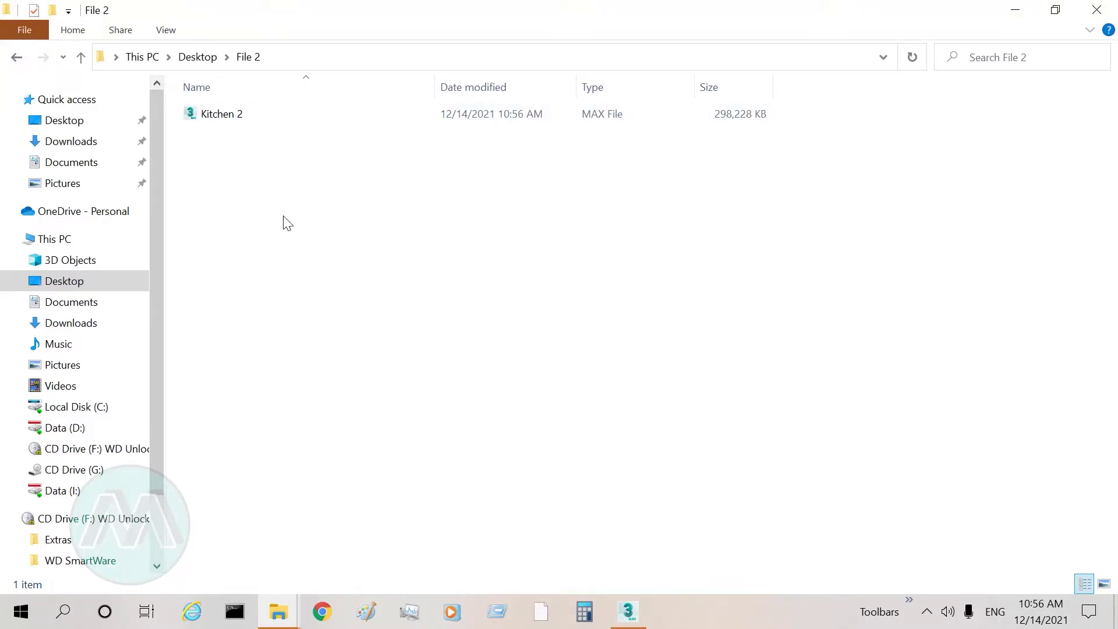
{"action": "left_click", "coordinate": [628, 612]}
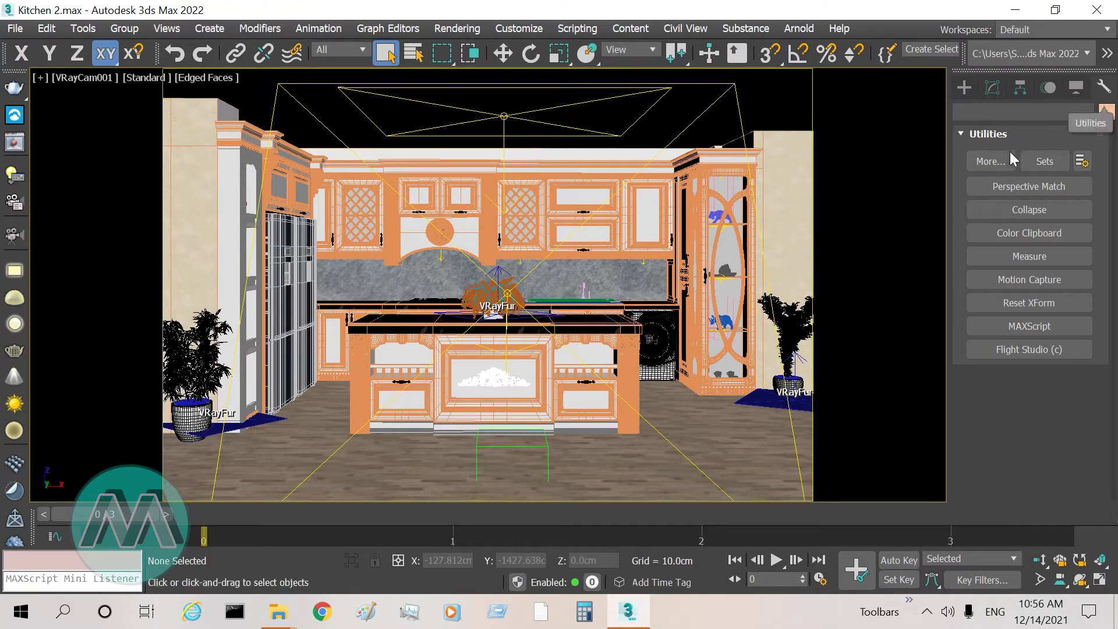
Step: Launch Resource Collector from the Utilities panel's More list
{"action": "left_click", "coordinate": [980, 166]}
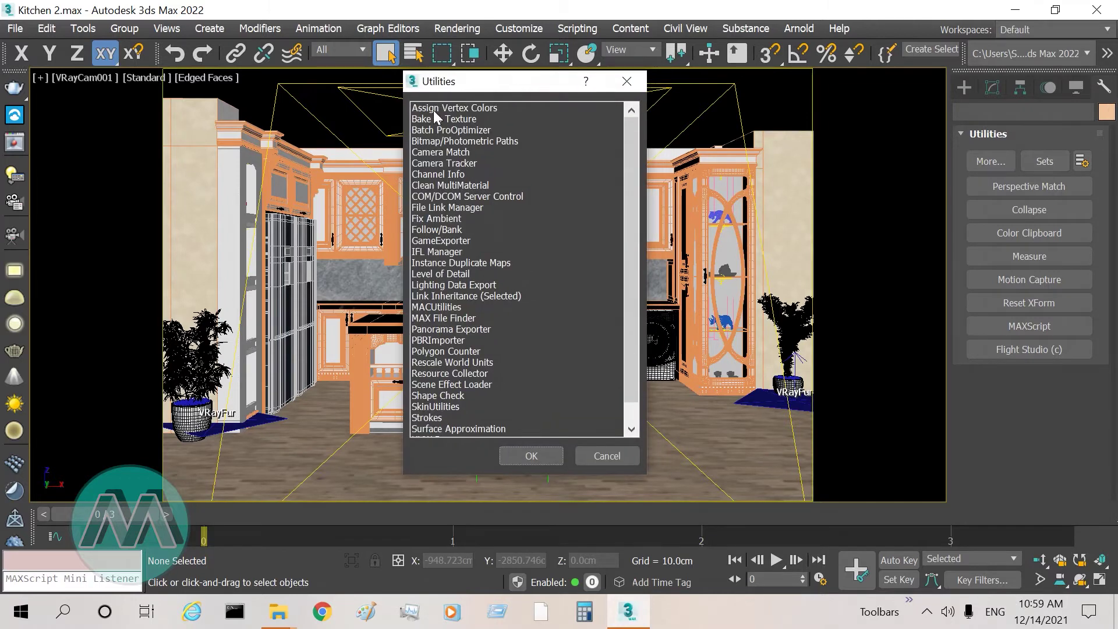
{"action": "scroll", "coordinate": [636, 159], "scroll_direction": "down", "scroll_amount": 1}
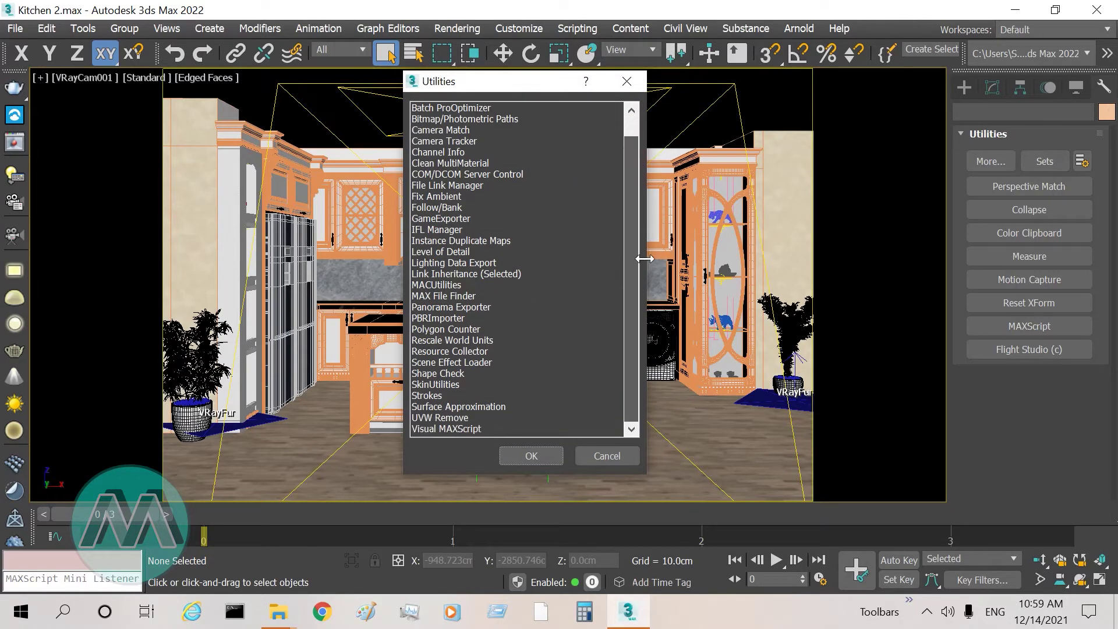
{"action": "left_click", "coordinate": [477, 351]}
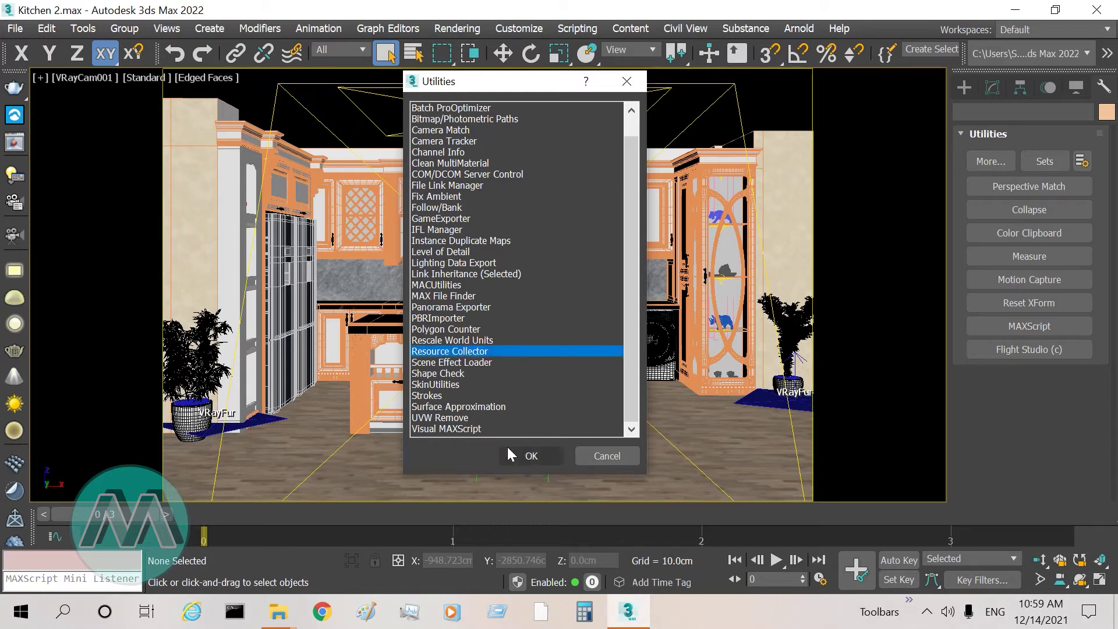
{"action": "left_click", "coordinate": [529, 456]}
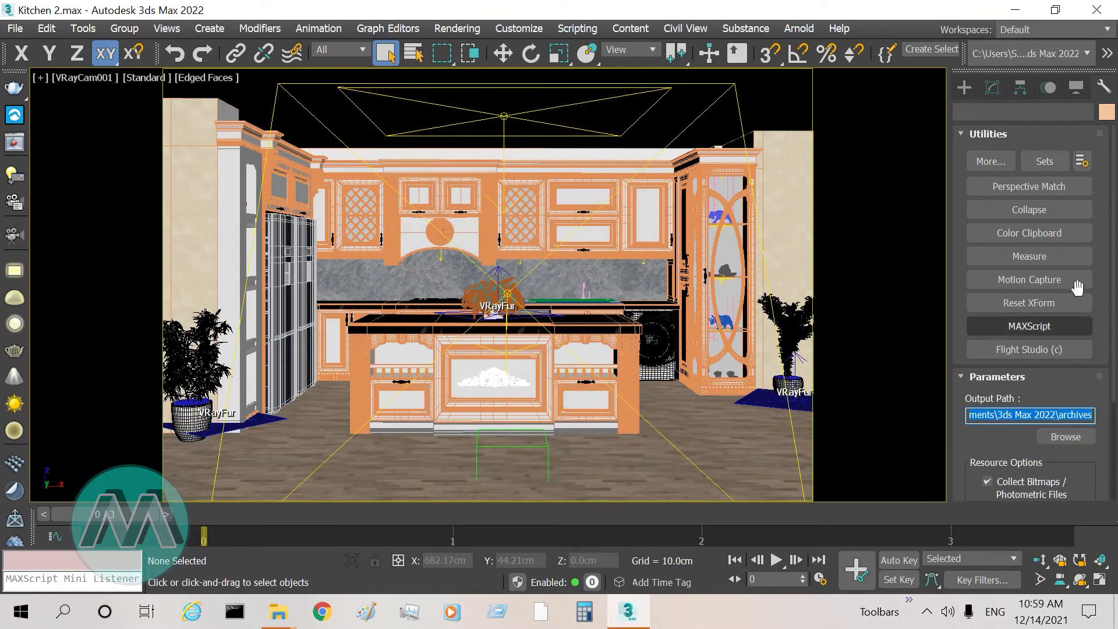
Step: Point the Resource Collector output path to the Desktop's File 2 folder
{"action": "left_click_drag", "start_coordinate": [1115, 244], "coordinate": [1116, 357]}
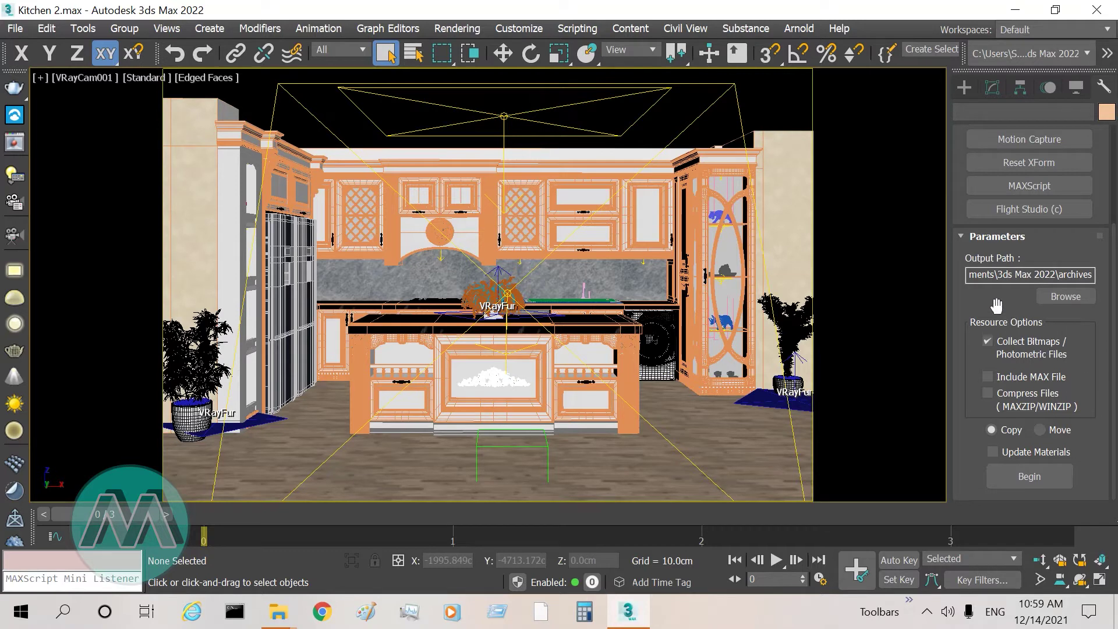
{"action": "left_click", "coordinate": [1063, 296]}
{"action": "left_click", "coordinate": [51, 120]}
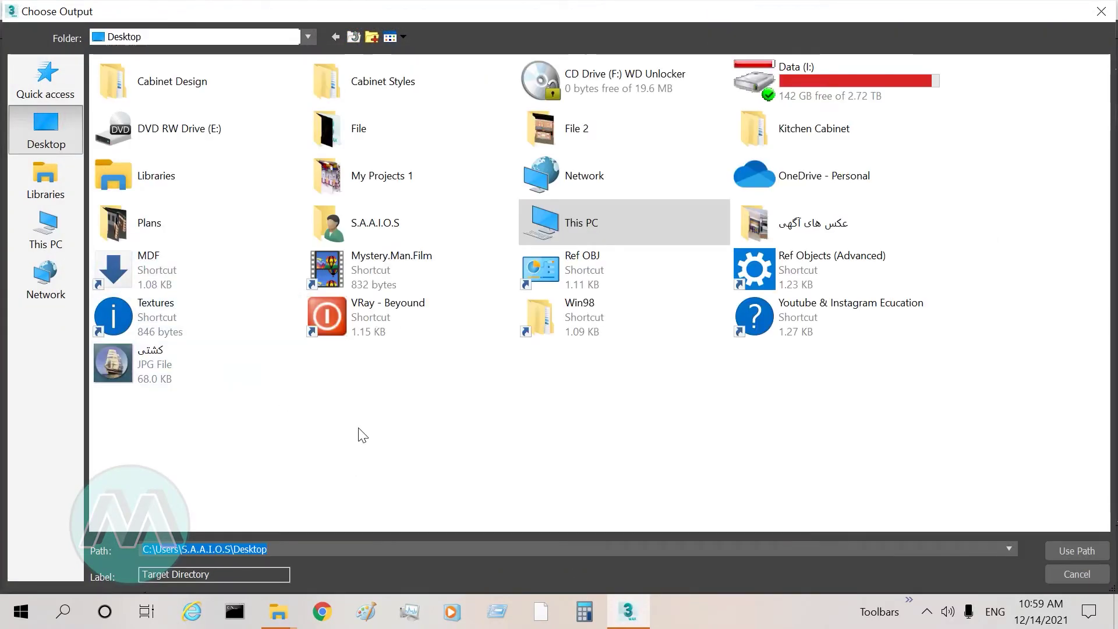
{"action": "double_click", "coordinate": [538, 130]}
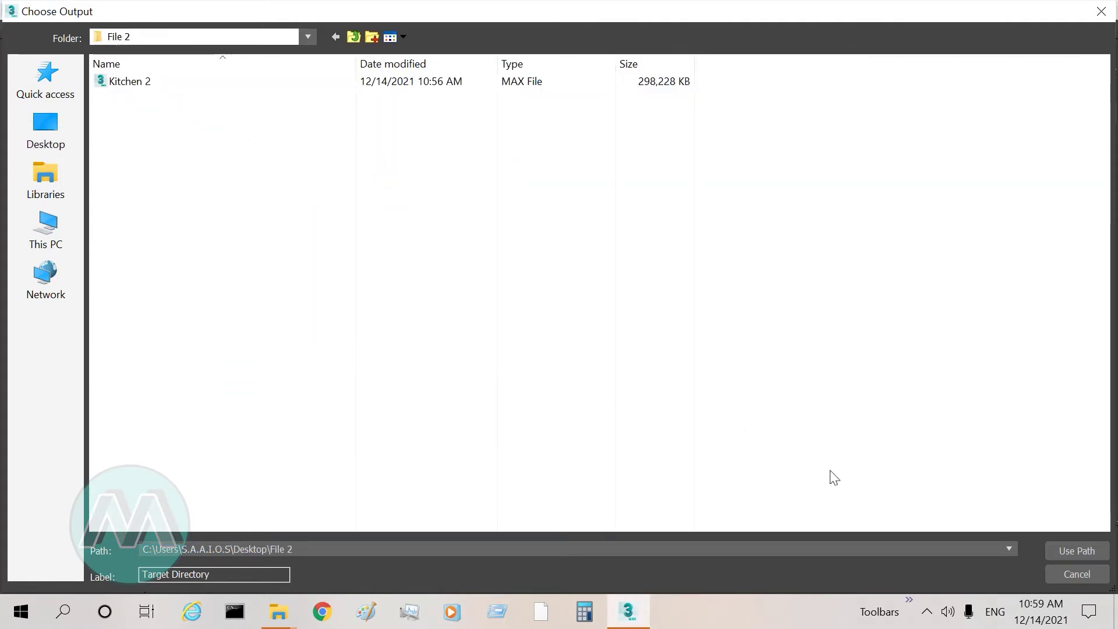
{"action": "left_click", "coordinate": [1061, 552]}
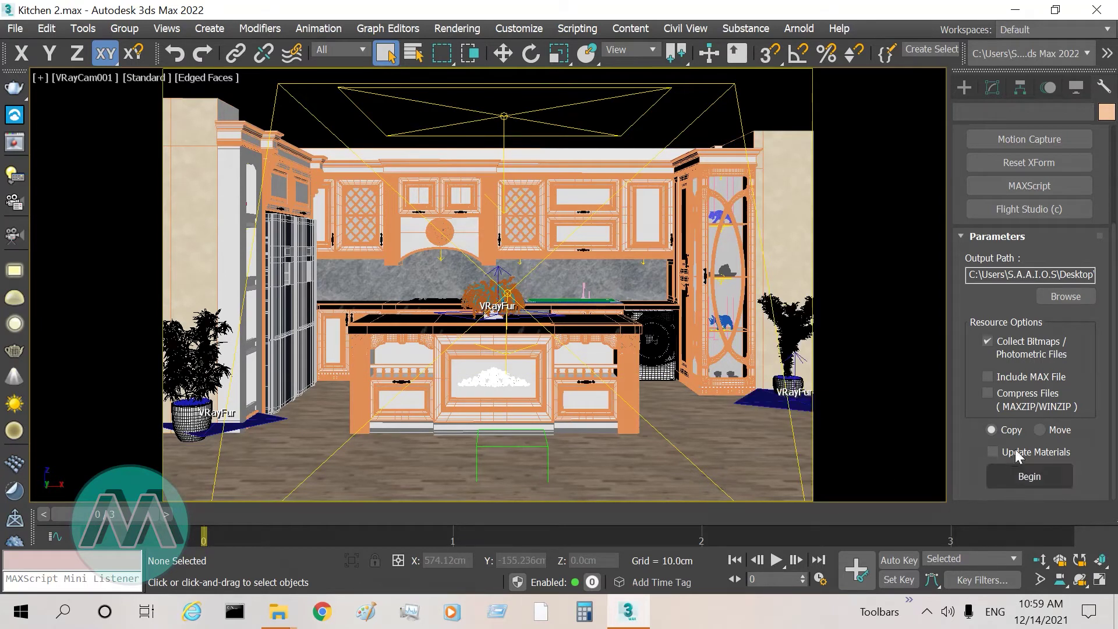
{"action": "left_click", "coordinate": [991, 378]}
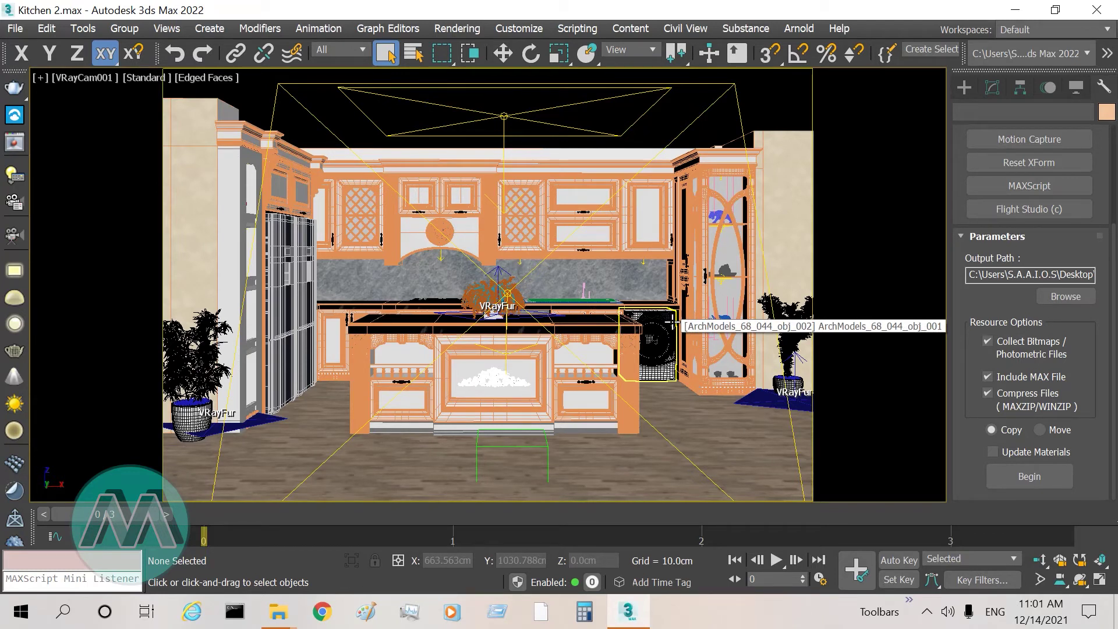
Step: Run Resource Collector to pack the textures and MAX file into a Kitchen 2 zip
{"action": "left_click", "coordinate": [1025, 484]}
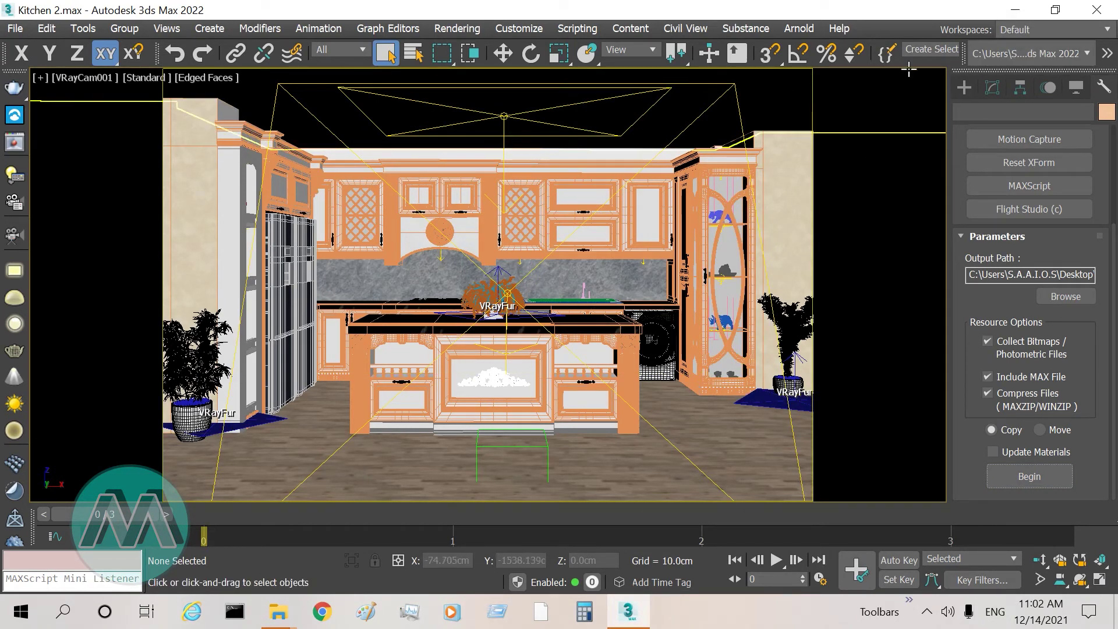
Step: Open the Desktop's File 2 folder and browse the collected textures and Kitchen 2.max
{"action": "left_click", "coordinate": [1015, 10]}
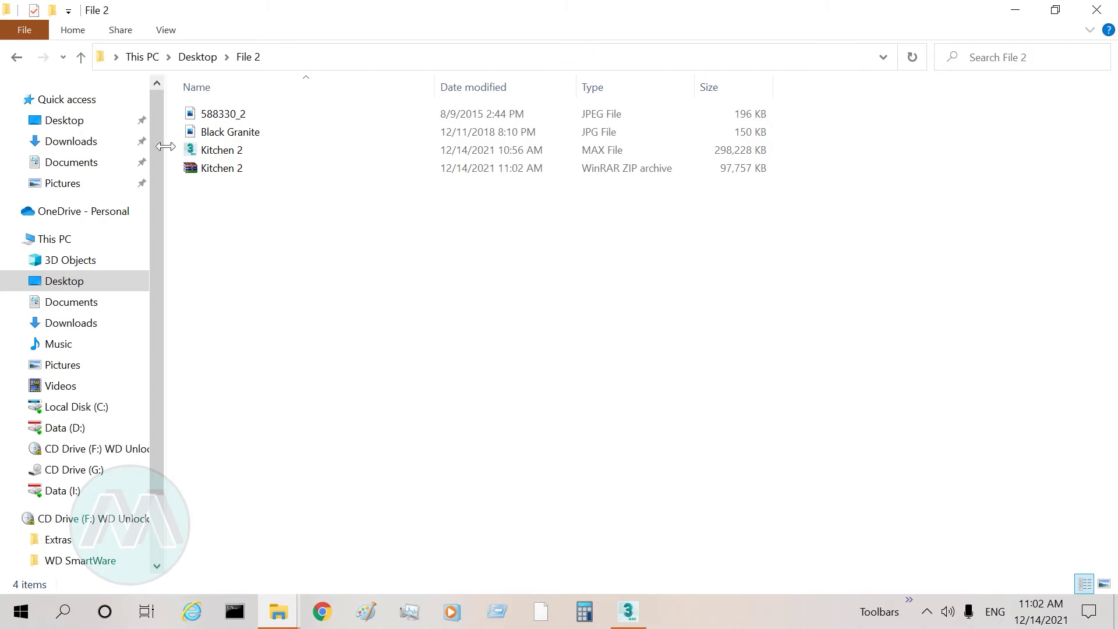
{"action": "key", "text": "alt+Tab"}
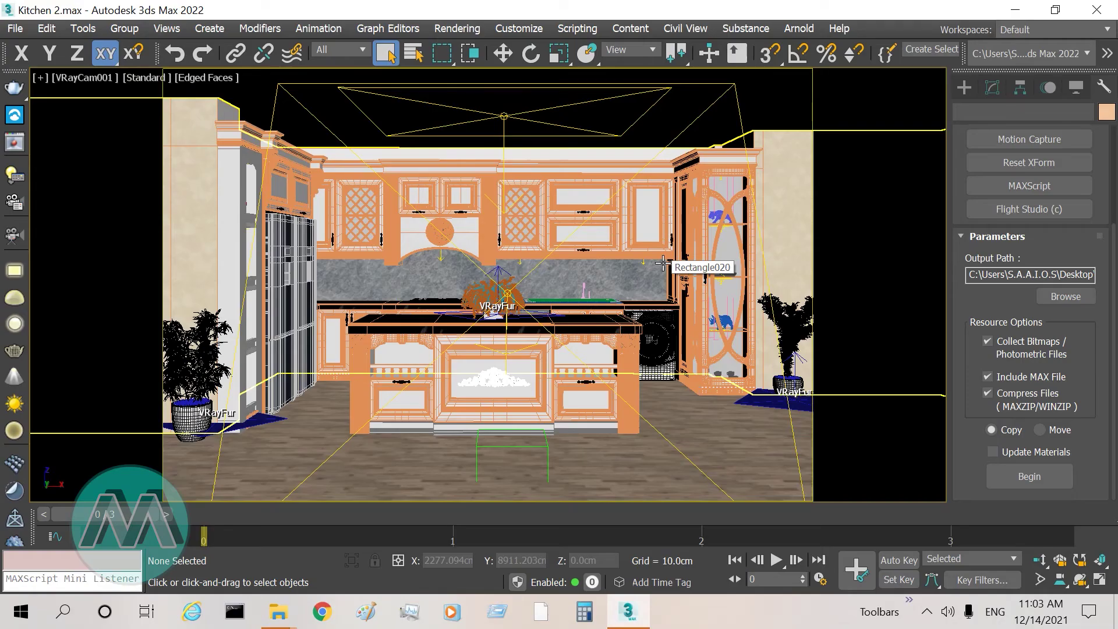
{"action": "left_click", "coordinate": [1016, 8]}
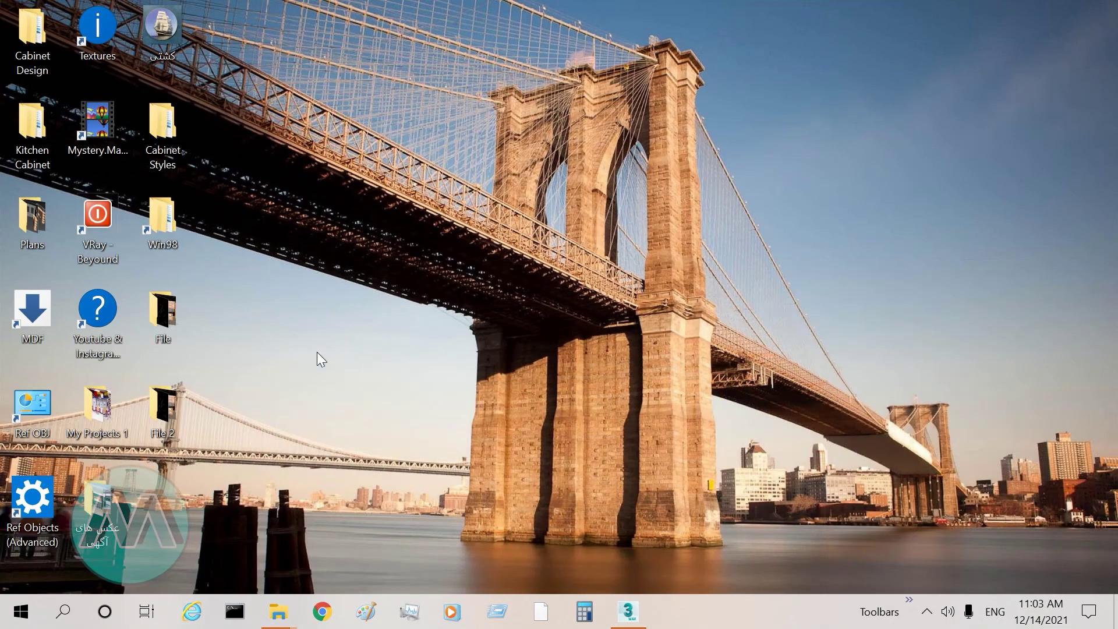
{"action": "left_click", "coordinate": [175, 401]}
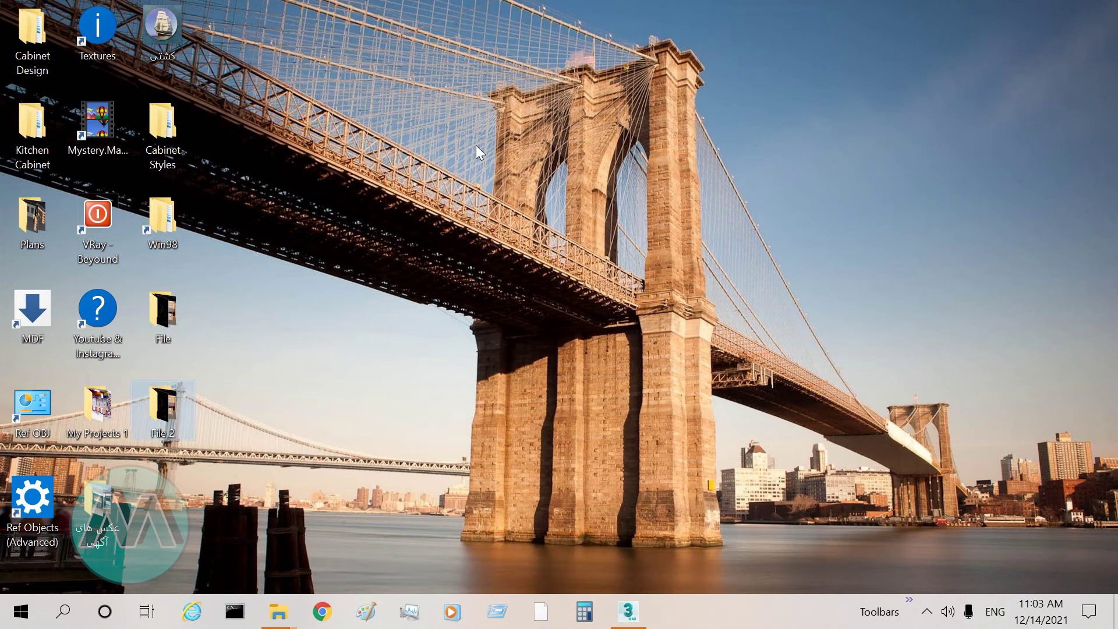
{"action": "key", "text": "Return"}
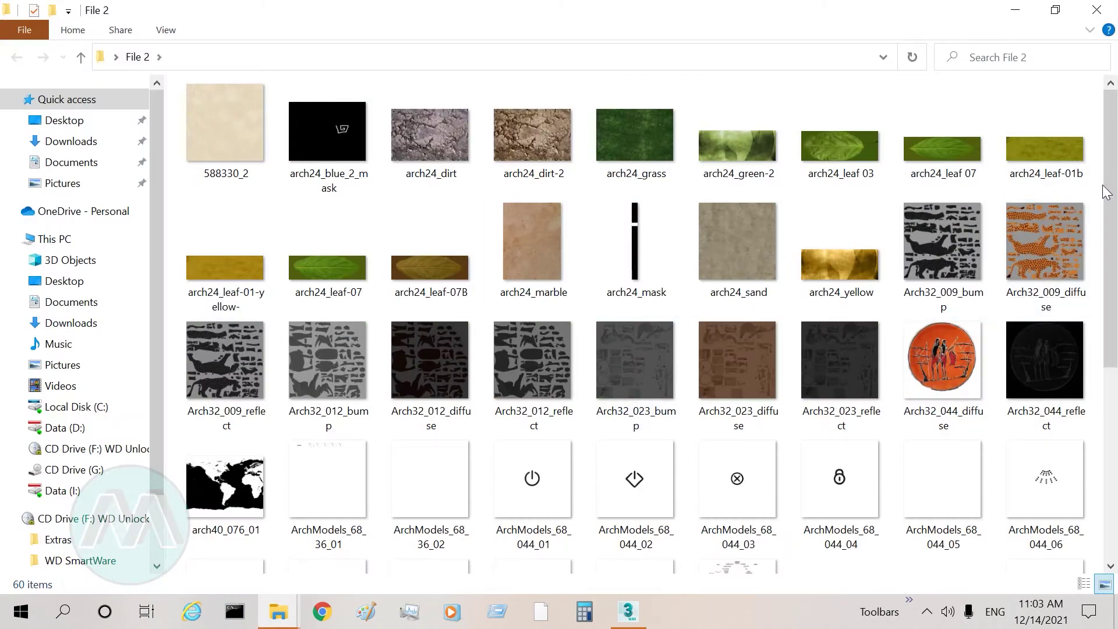
{"action": "left_click_drag", "start_coordinate": [1112, 143], "coordinate": [1115, 403]}
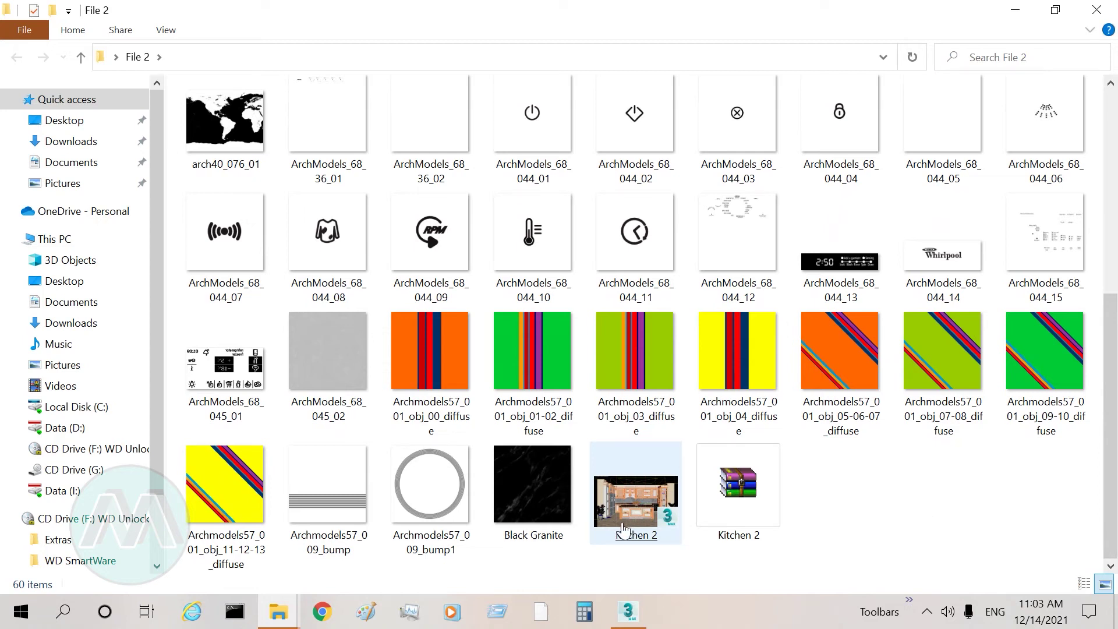
{"action": "left_click", "coordinate": [643, 503]}
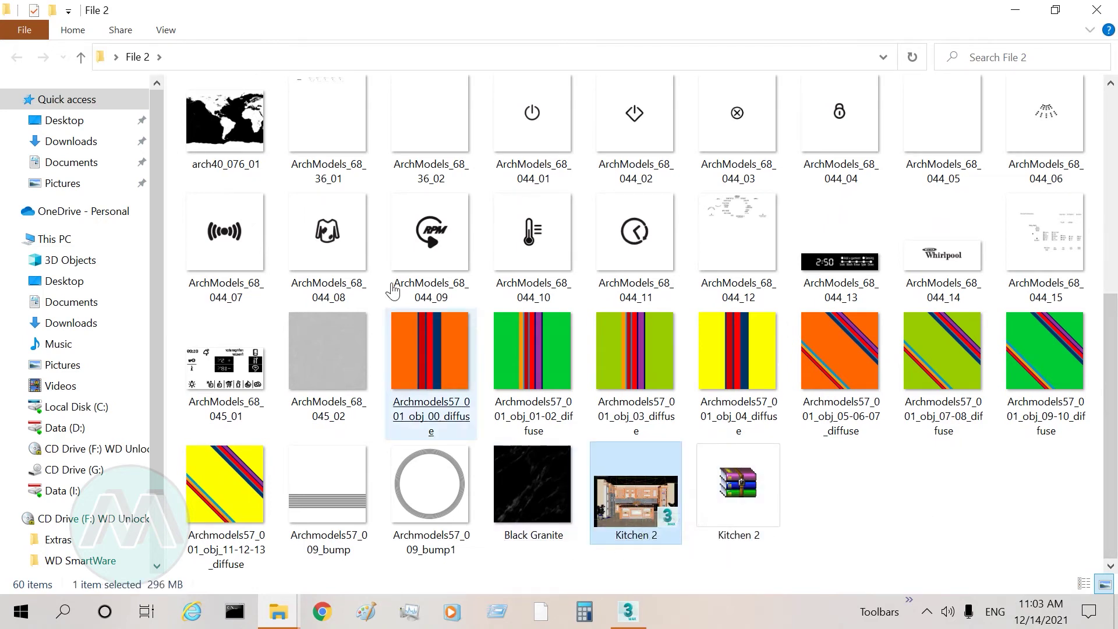
{"action": "left_click_drag", "start_coordinate": [1111, 419], "coordinate": [1113, 303]}
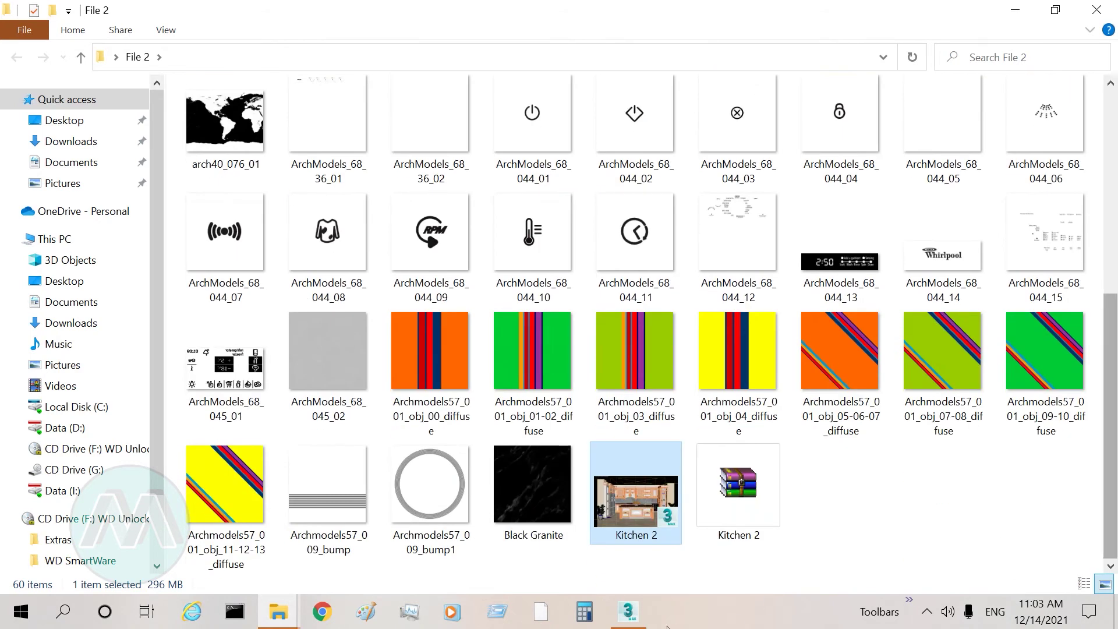
Step: Compare the 296 MB Kitchen 2.max with the 101 MB Kitchen 2 zip archive
{"action": "left_click", "coordinate": [625, 613]}
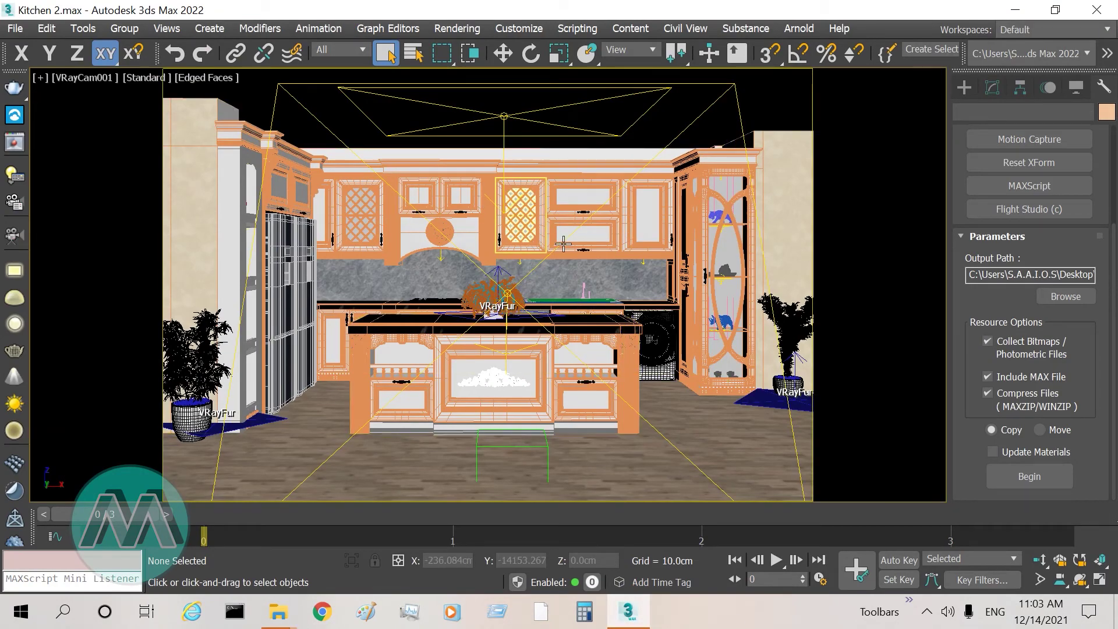
{"action": "left_click", "coordinate": [1015, 10]}
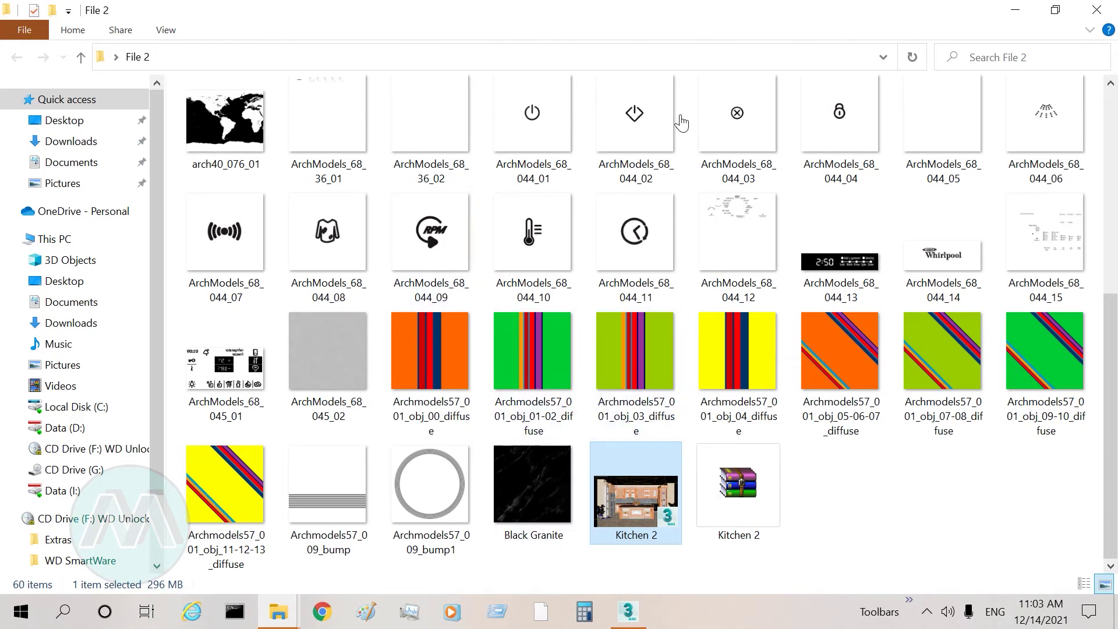
{"action": "left_click_drag", "start_coordinate": [1113, 419], "coordinate": [1108, 143]}
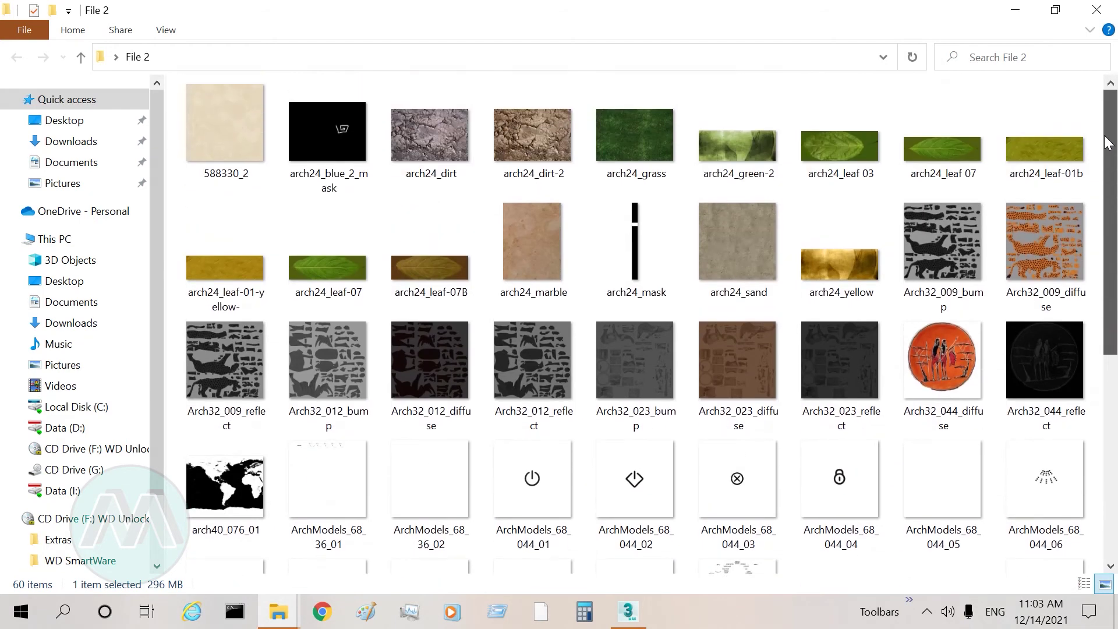
{"action": "left_click_drag", "start_coordinate": [1117, 214], "coordinate": [1113, 420]}
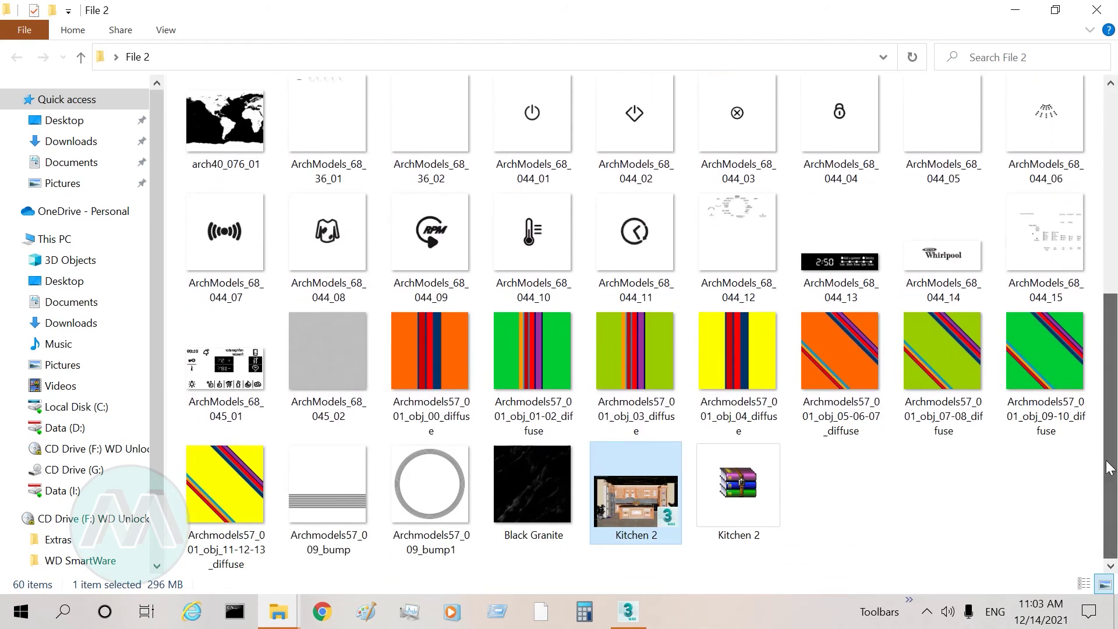
{"action": "left_click", "coordinate": [925, 504]}
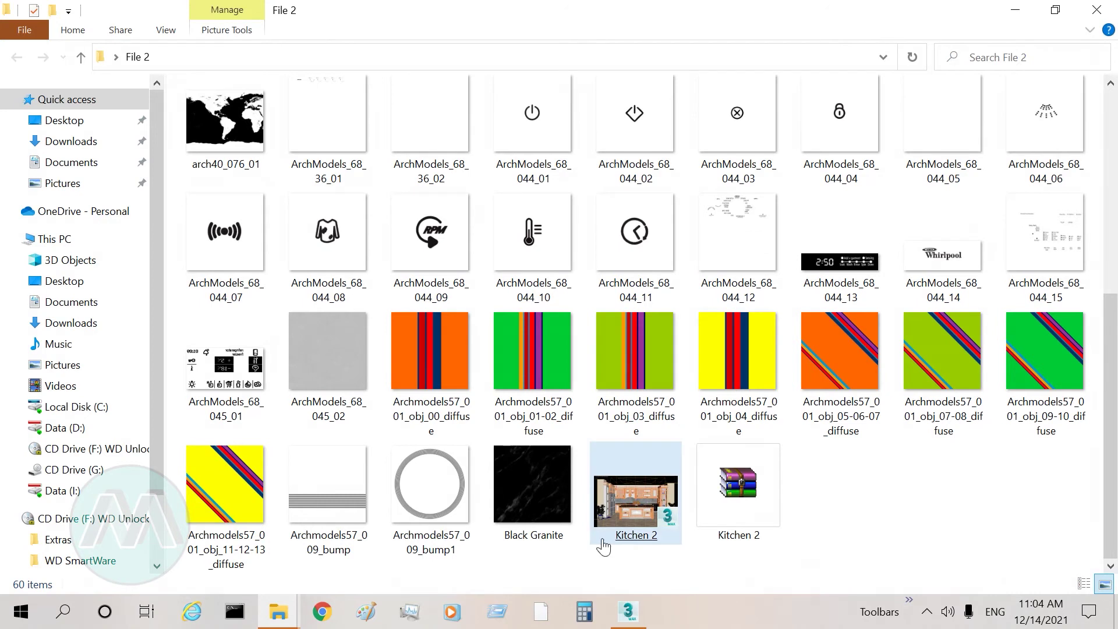
{"action": "left_click", "coordinate": [617, 513]}
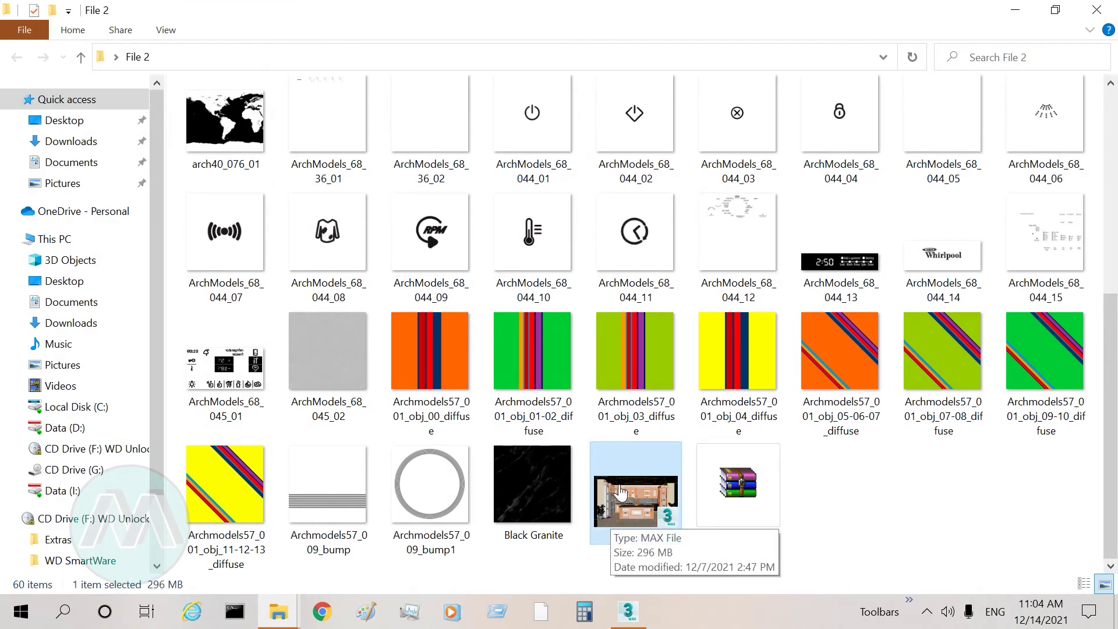
{"action": "left_click", "coordinate": [627, 611]}
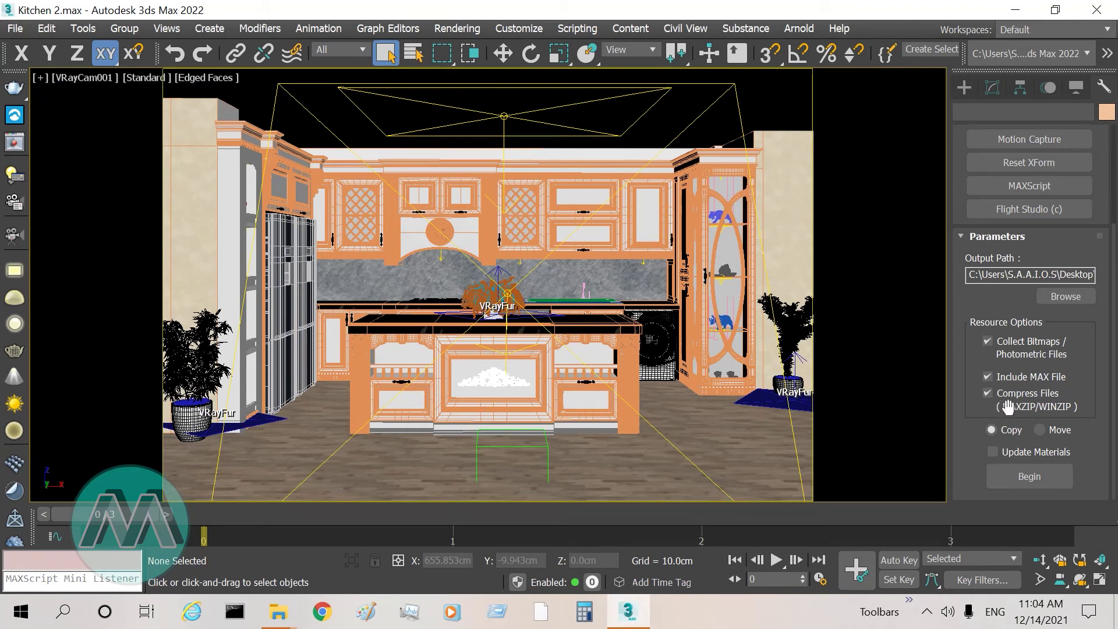
{"action": "left_click", "coordinate": [1019, 6]}
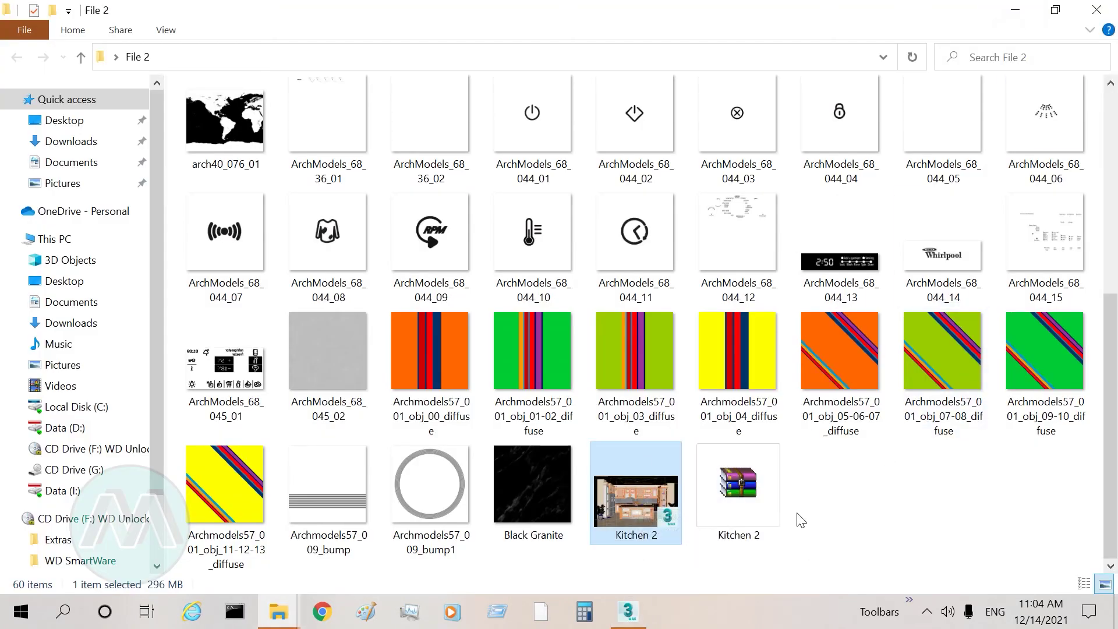
{"action": "left_click", "coordinate": [741, 489]}
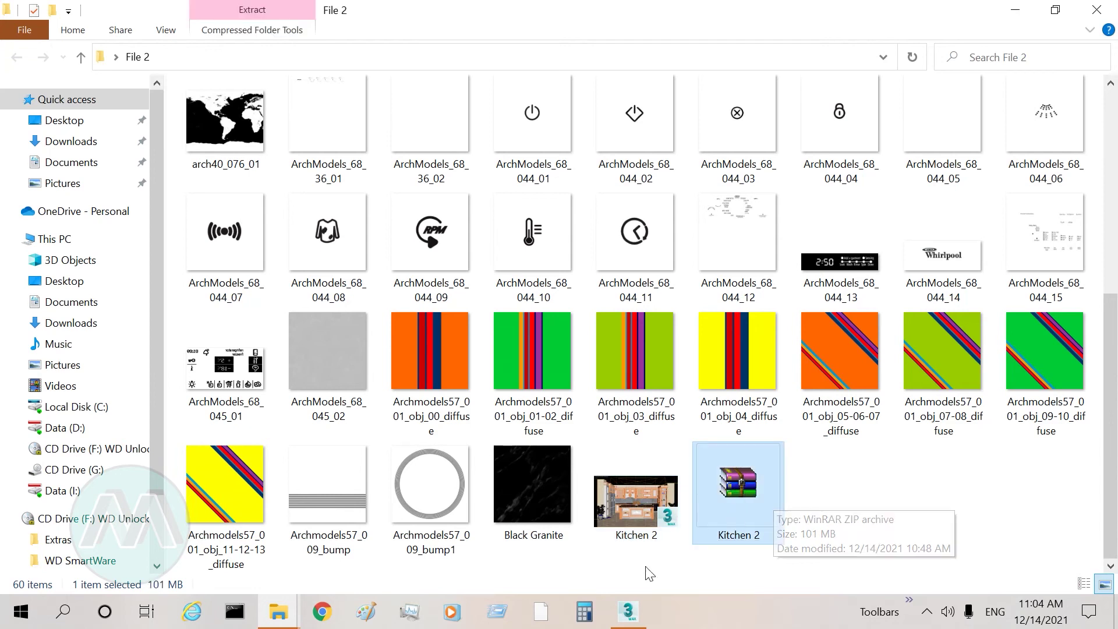
Step: Permanently delete Kitchen 2.max from the File 2 folder
{"action": "left_click", "coordinate": [632, 512]}
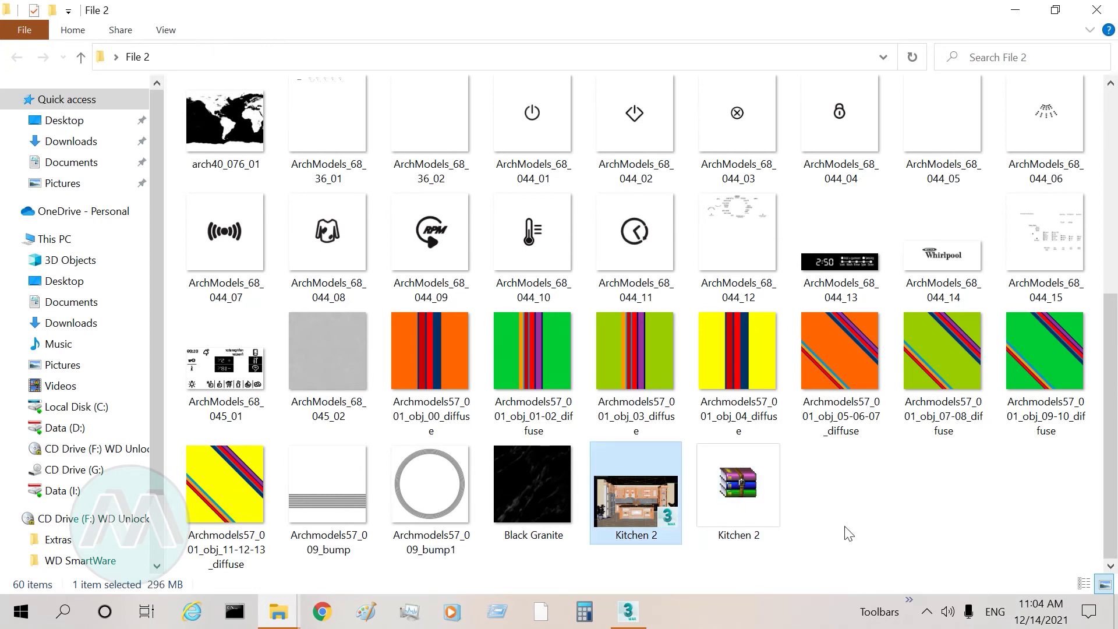
{"action": "key", "text": "shift+Delete"}
{"action": "key", "text": "Return"}
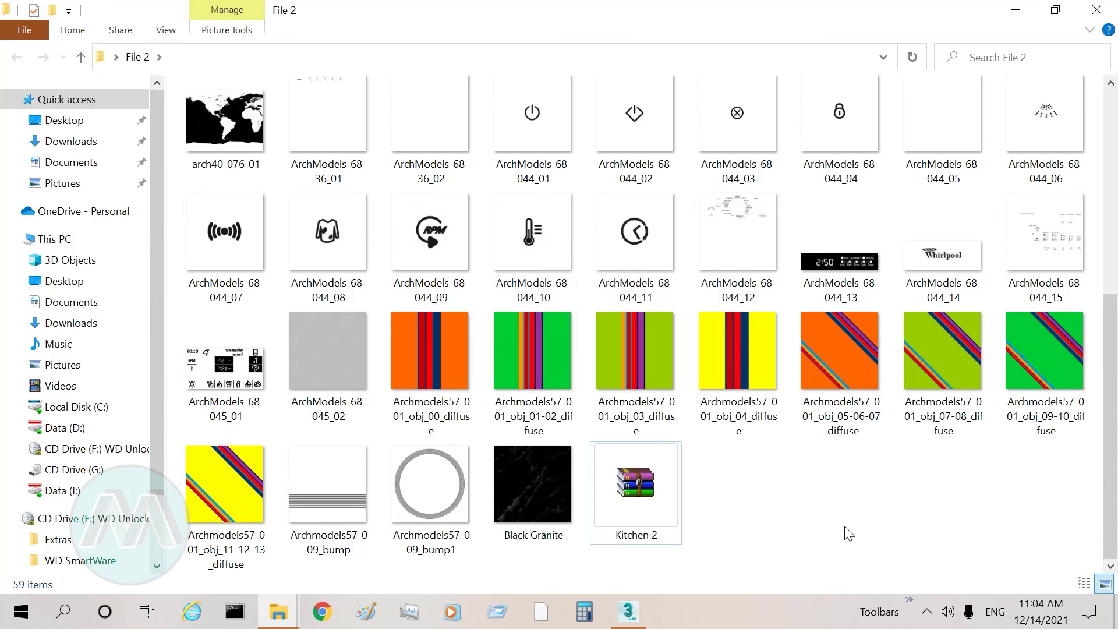
Step: Select all 58 collected texture files and permanently delete them
{"action": "left_click", "coordinate": [546, 482]}
{"action": "left_click_drag", "start_coordinate": [1110, 385], "coordinate": [1110, 186]}
{"action": "left_click", "coordinate": [256, 120], "text": "shift"}
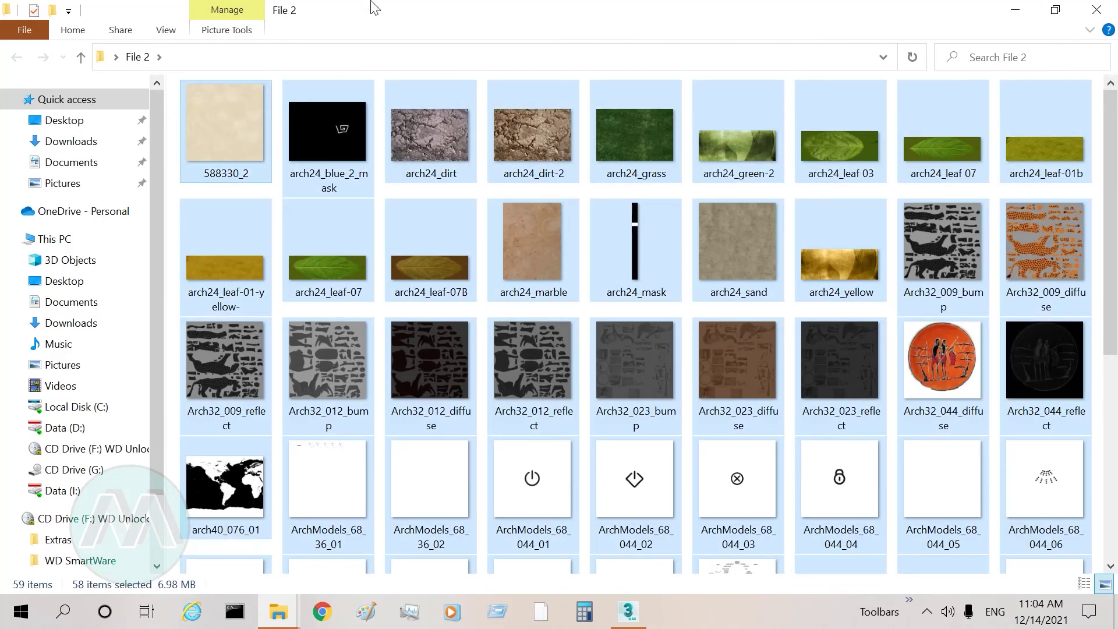
{"action": "mouse_move", "coordinate": [374, 8]}
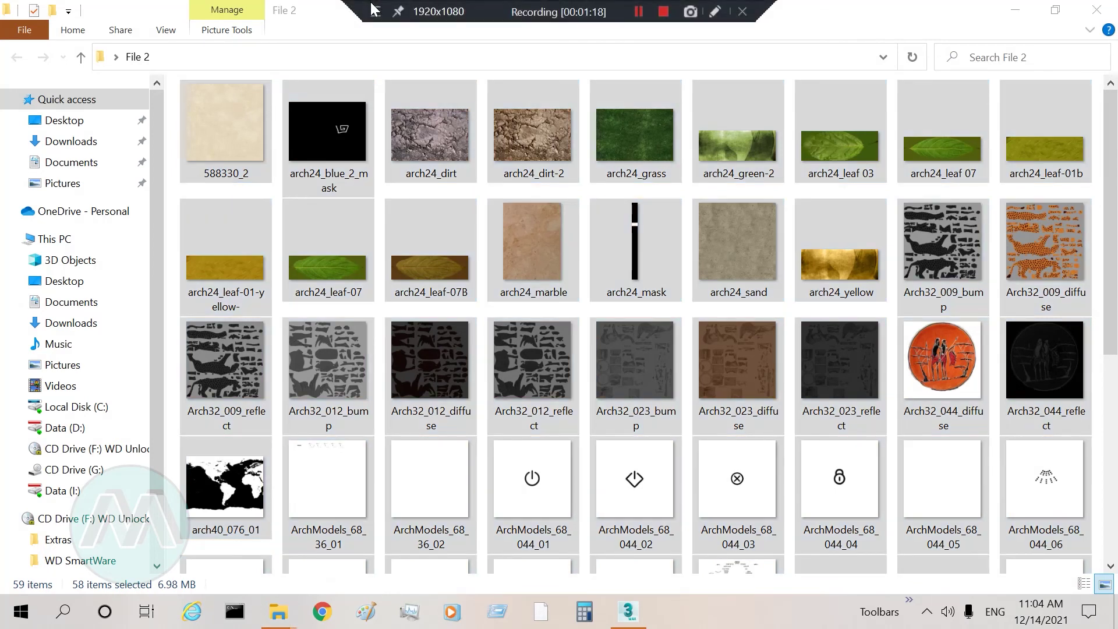
{"action": "left_click", "coordinate": [315, 29]}
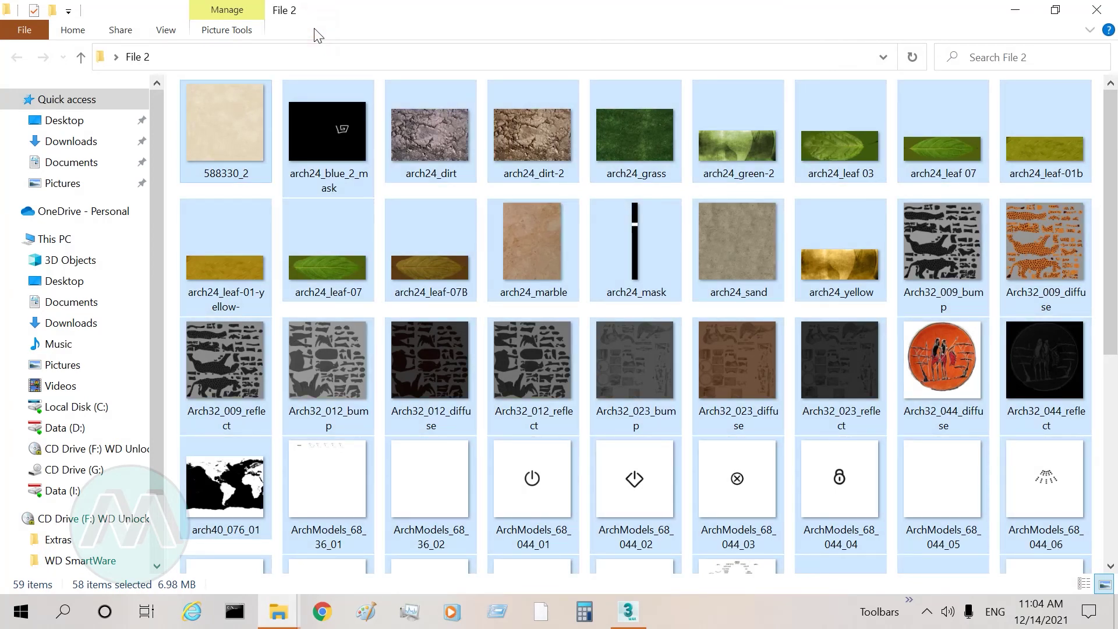
{"action": "key", "text": "shift+Delete"}
{"action": "key", "text": "Return"}
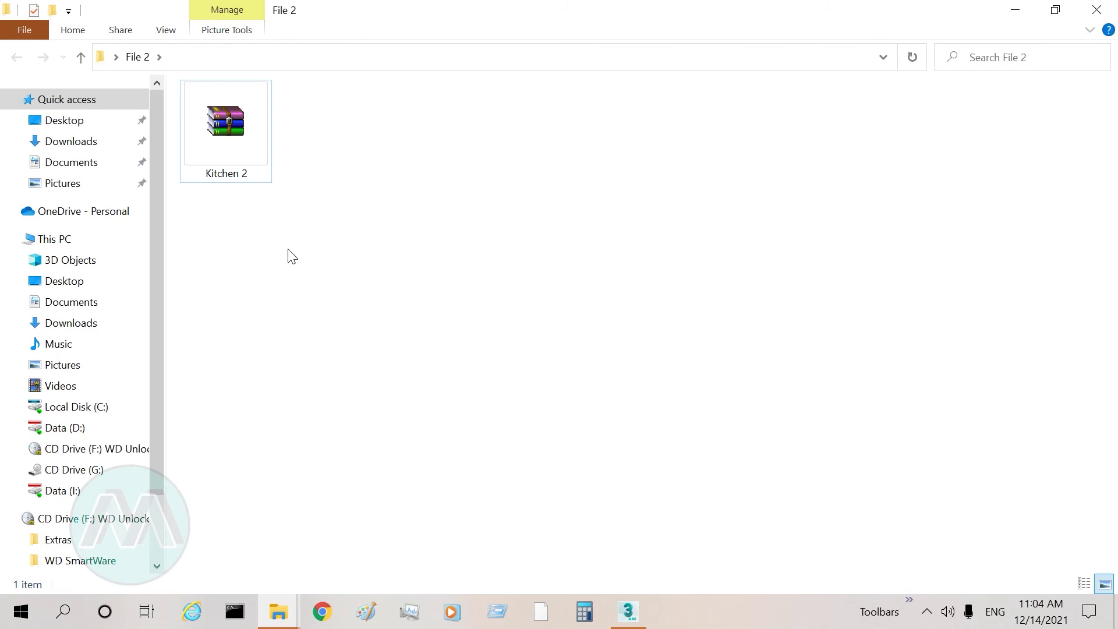
Step: Extract the Kitchen 2 zip in place, restoring Kitchen 2.max and its textures (60 items)
{"action": "left_click", "coordinate": [228, 120]}
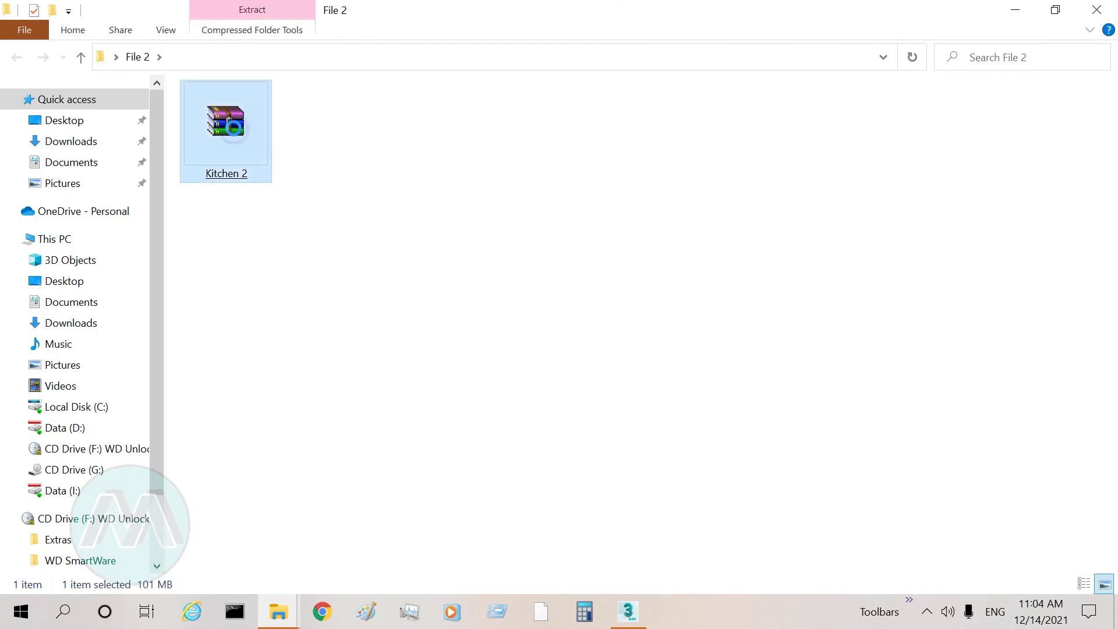
{"action": "right_click", "coordinate": [234, 129]}
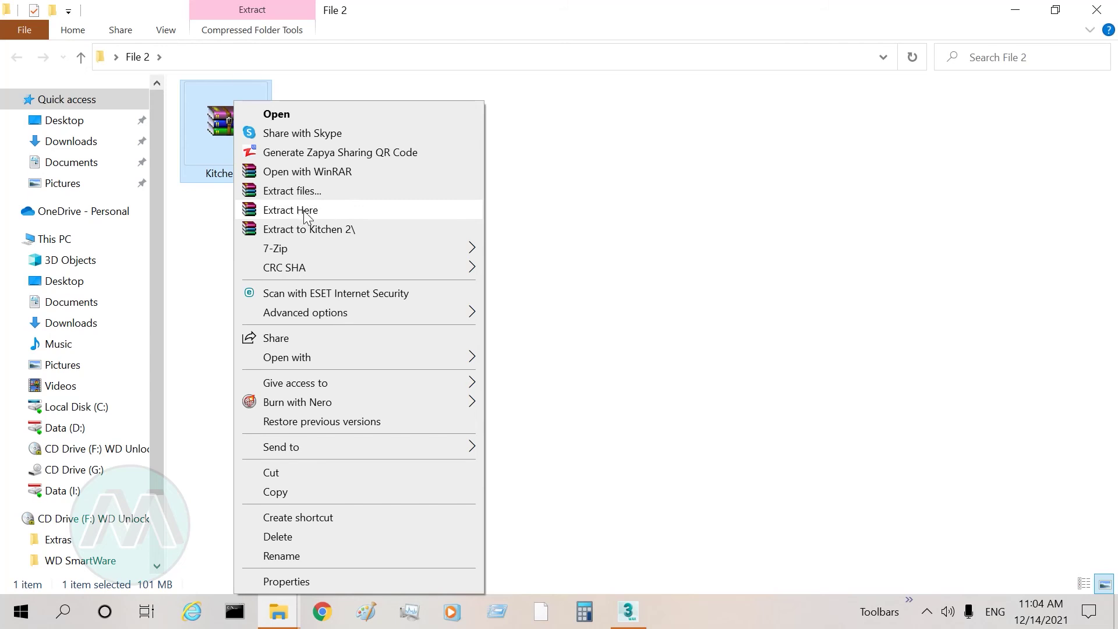
{"action": "left_click", "coordinate": [292, 210]}
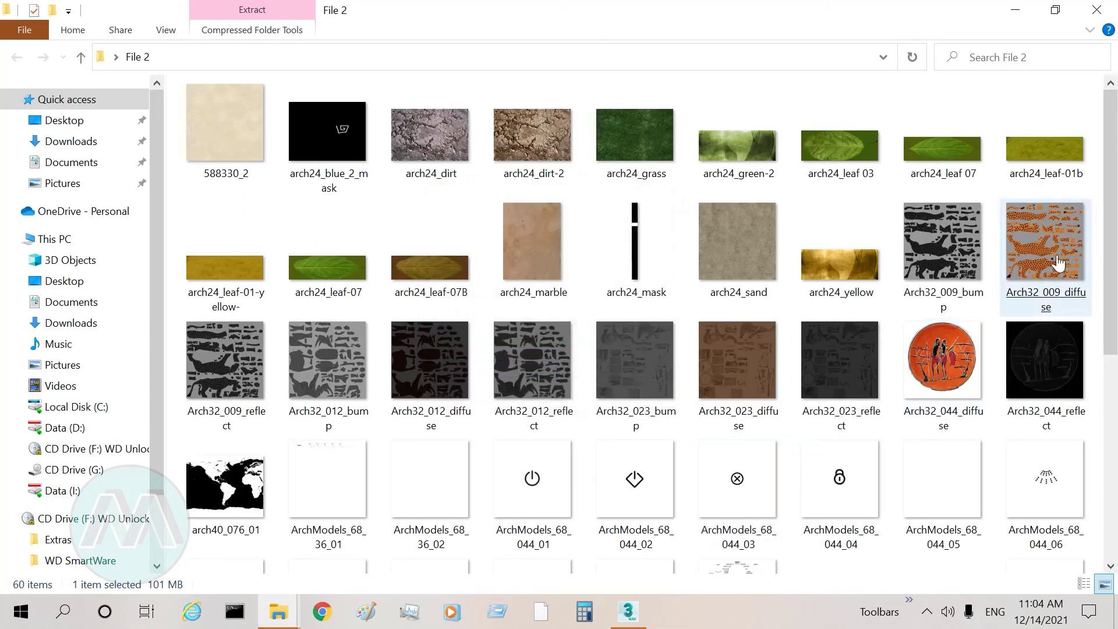
{"action": "scroll", "coordinate": [1112, 183], "scroll_direction": "down", "scroll_amount": 6}
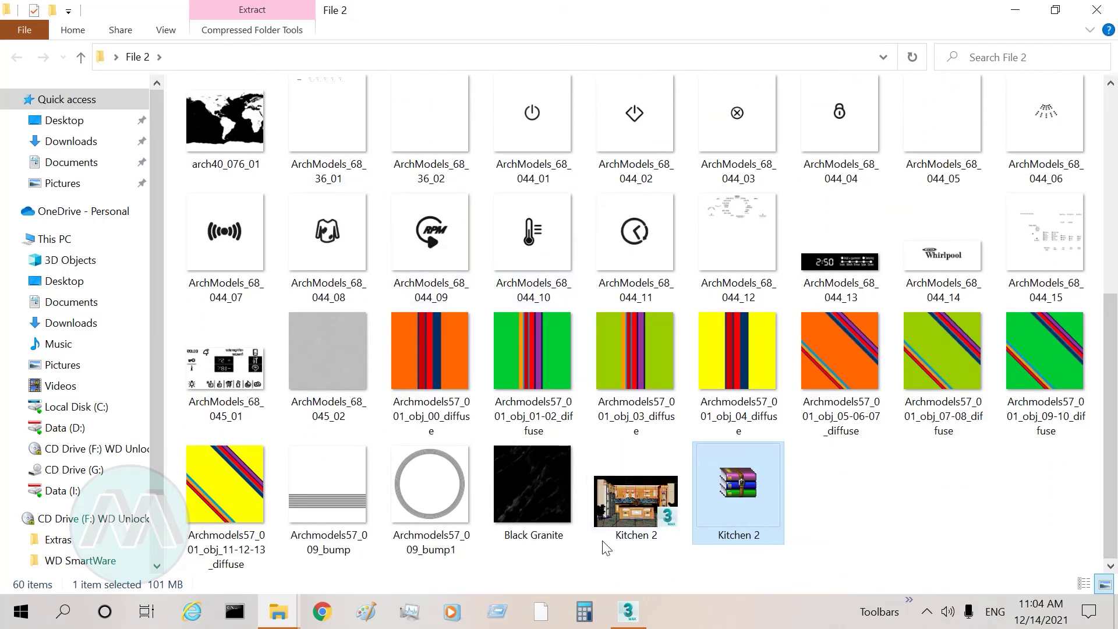
Step: Compare the restored Kitchen 2.max with the zip, then minimize Explorer and return to 3ds Max
{"action": "left_click", "coordinate": [611, 517]}
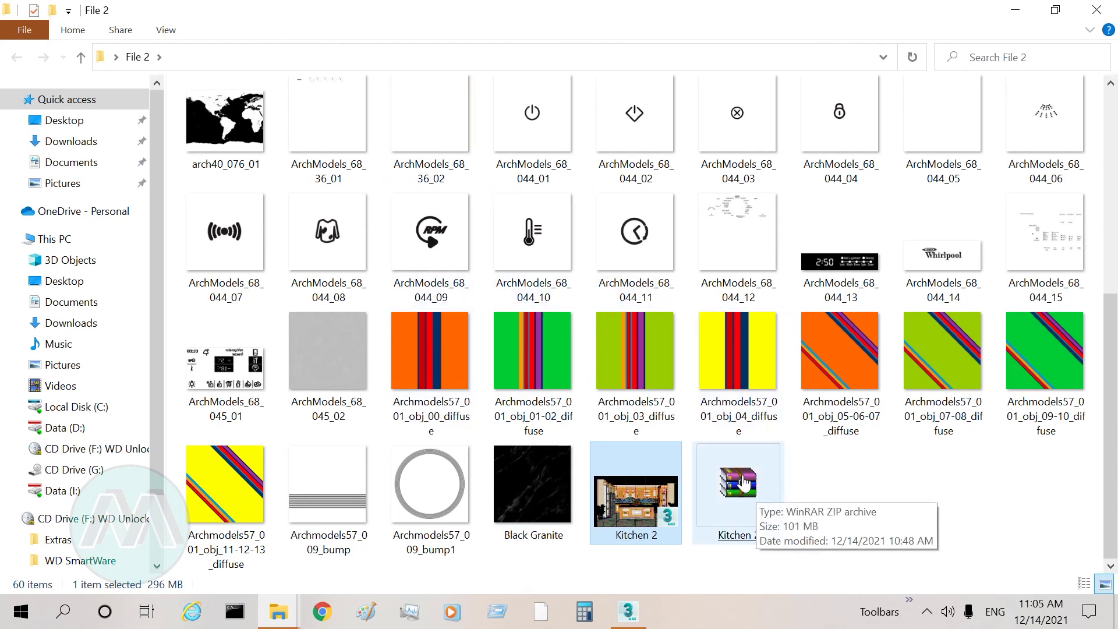
{"action": "left_click", "coordinate": [755, 502]}
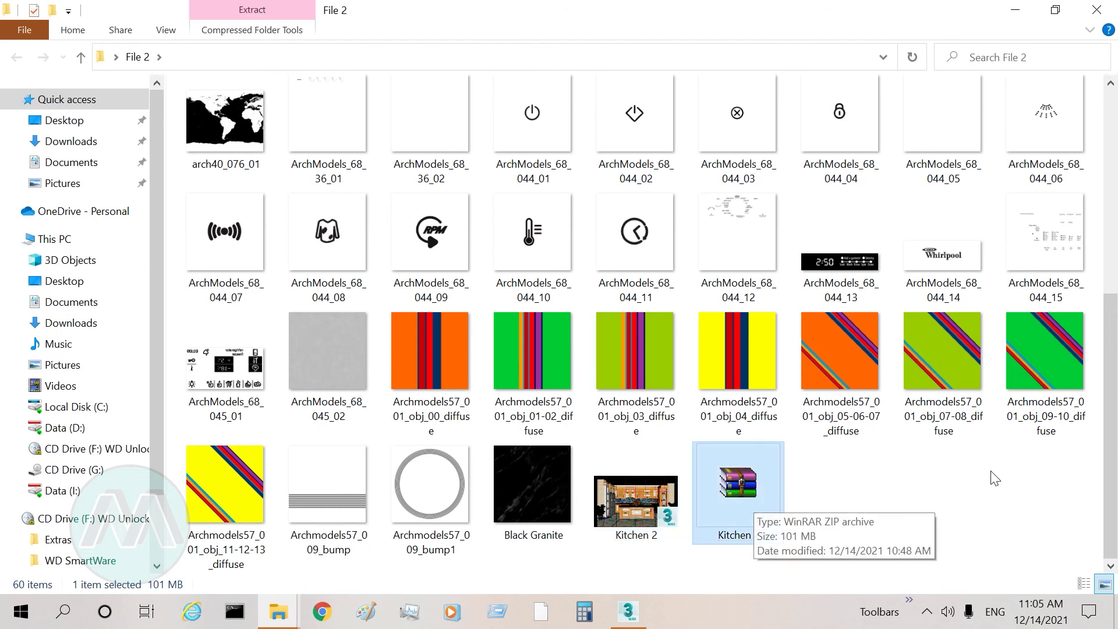
{"action": "mouse_move", "coordinate": [1113, 411]}
{"action": "left_mouse_down"}
{"action": "mouse_move", "coordinate": [1112, 243]}
{"action": "mouse_move", "coordinate": [1113, 411]}
{"action": "left_mouse_up"}
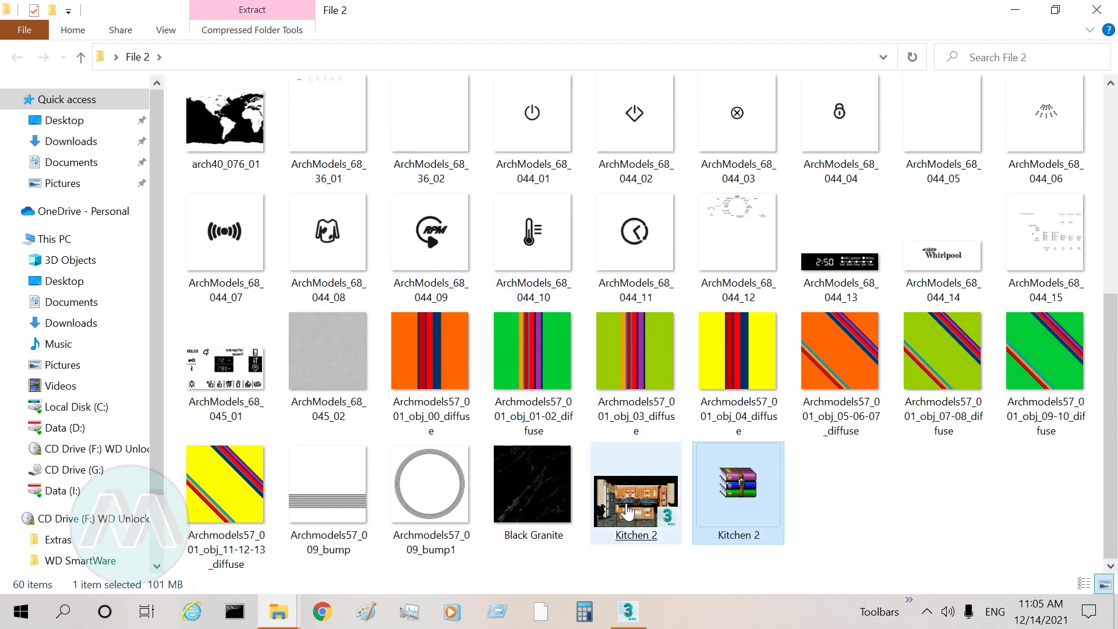
{"action": "left_click", "coordinate": [1016, 10]}
{"action": "left_click", "coordinate": [619, 616]}
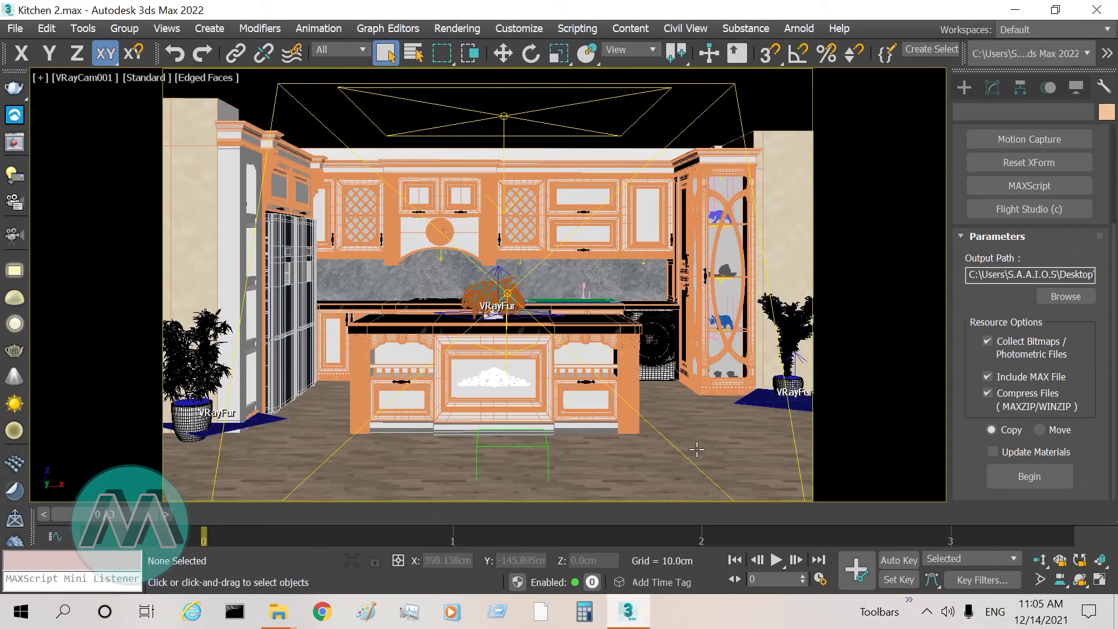